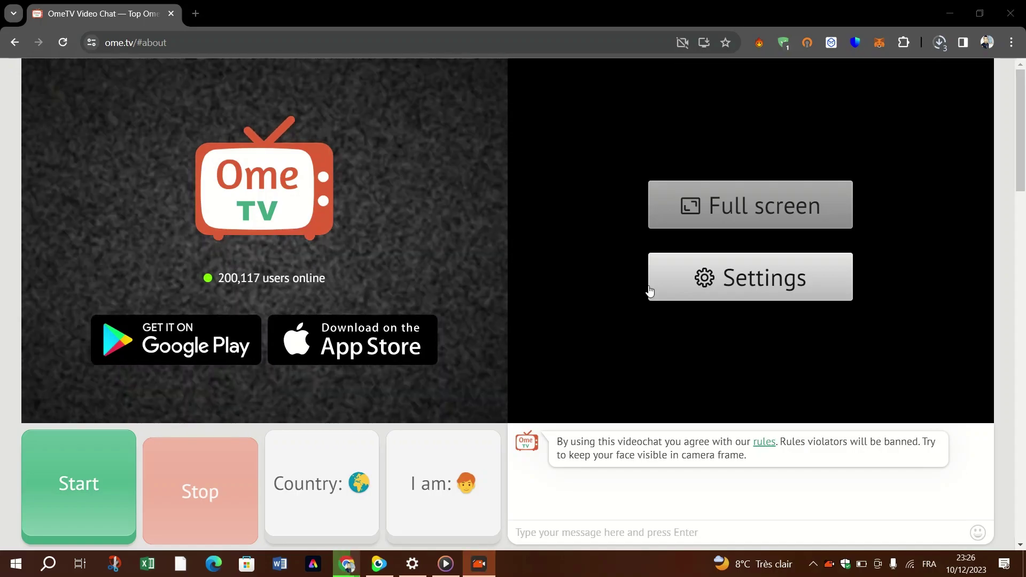
# - Lower the system volume to 24 and bring the OmeTV chat page back to the front
pyautogui.press('XF86AudioRaiseVolume')
pyautogui.press('XF86AudioRaiseVolume')
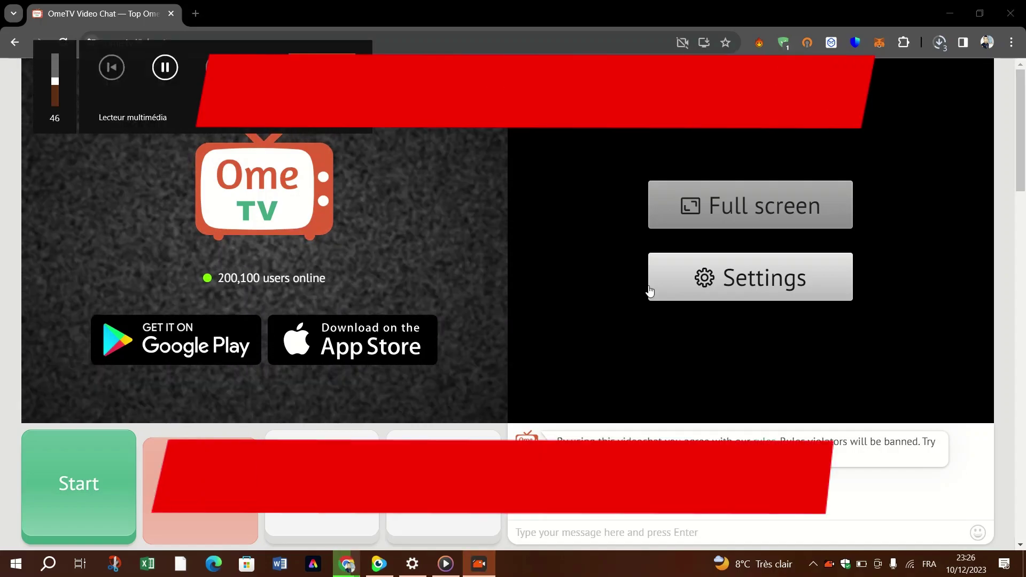
pyautogui.press('XF86AudioLowerVolume')
pyautogui.press('XF86AudioLowerVolume')
pyautogui.press('XF86AudioLowerVolume')
pyautogui.press('XF86AudioLowerVolume')
pyautogui.press('XF86AudioLowerVolume')
pyautogui.press('XF86AudioLowerVolume')
pyautogui.press('XF86AudioLowerVolume')
pyautogui.press('XF86AudioLowerVolume')
pyautogui.press('XF86AudioLowerVolume')
pyautogui.press('XF86AudioLowerVolume')
pyautogui.press('XF86AudioLowerVolume')
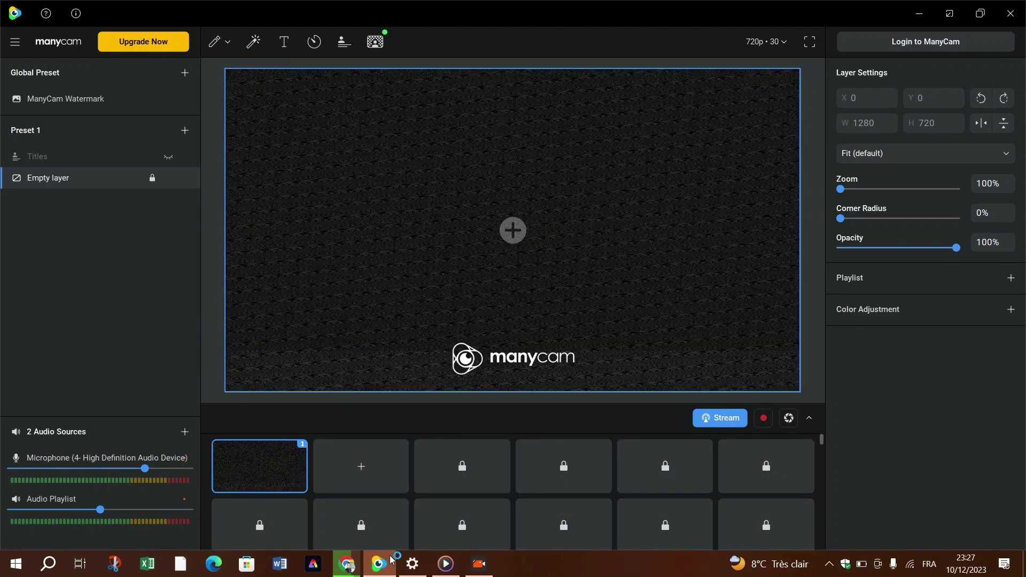
pyautogui.click(348, 565)
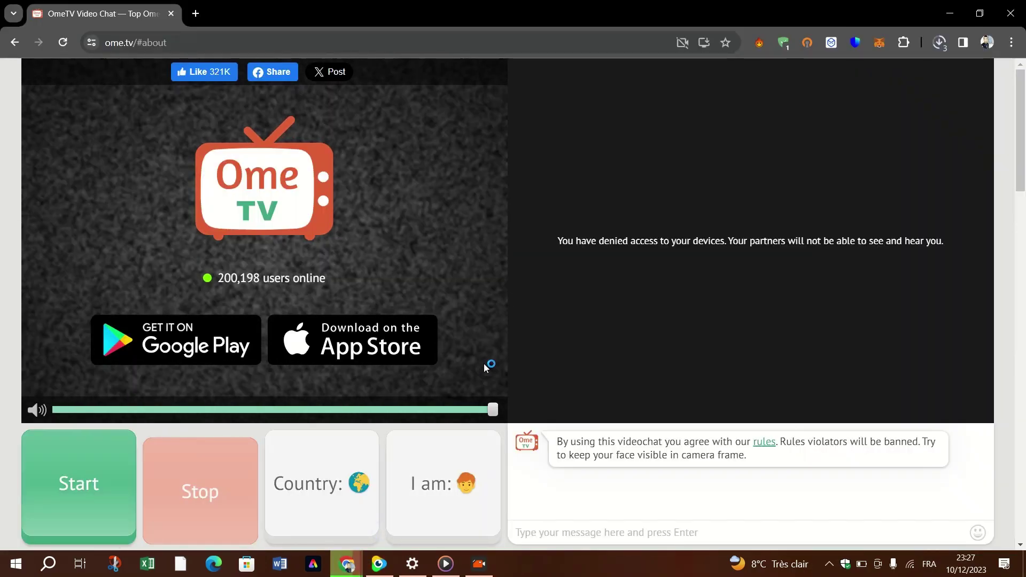
pyautogui.moveTo(359, 568)
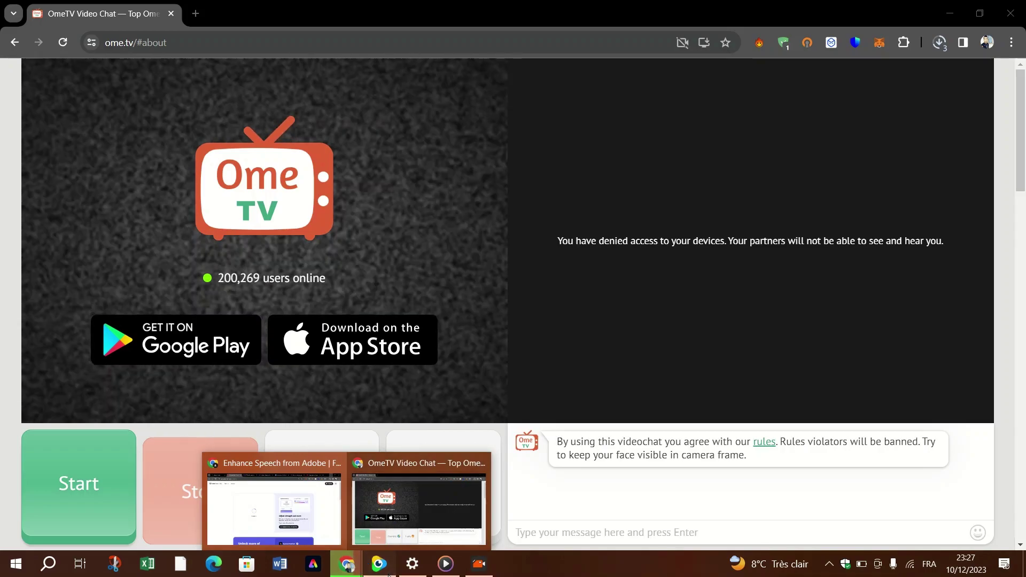
pyautogui.click(385, 571)
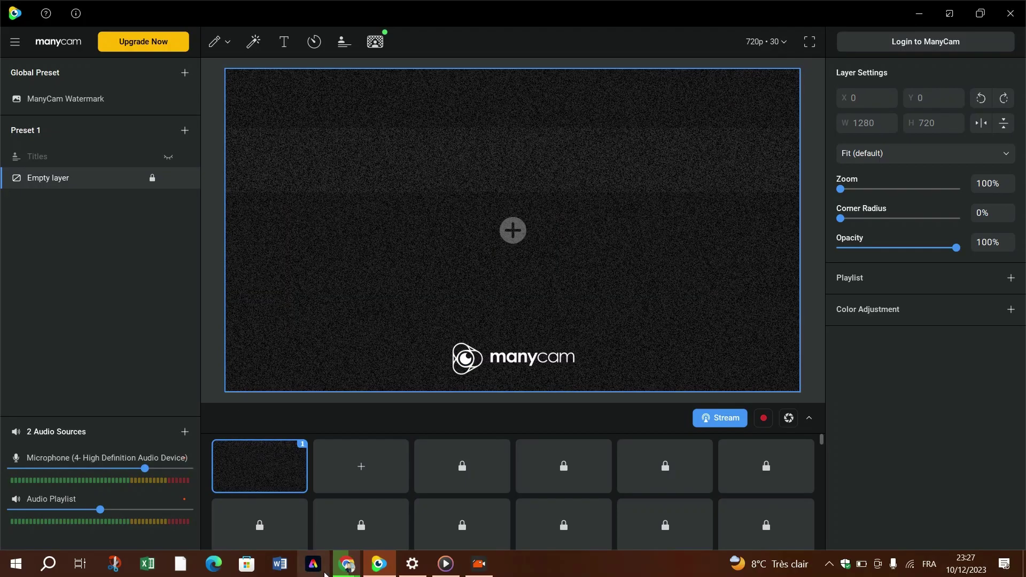
pyautogui.click(346, 564)
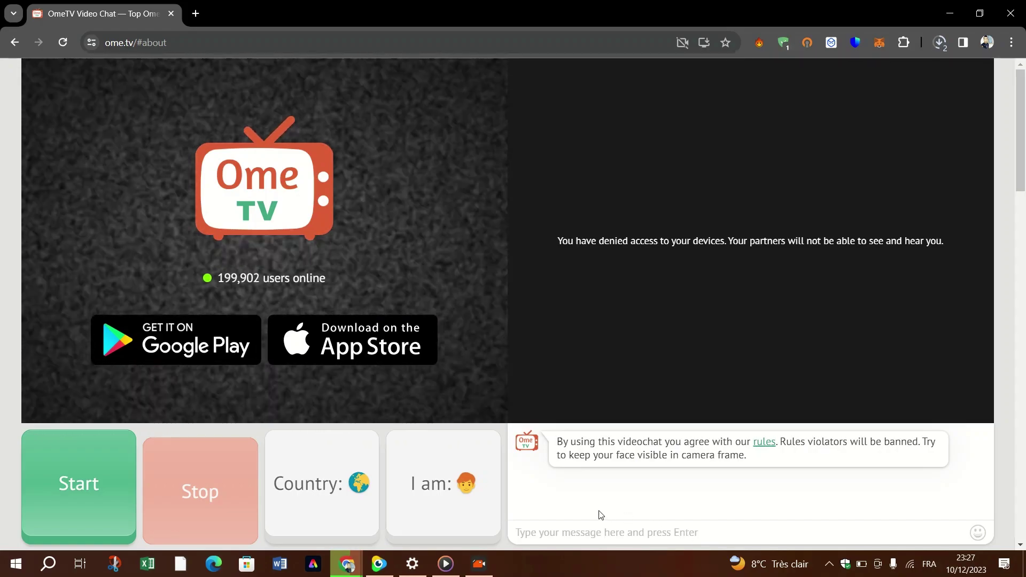
# - Press Start on OmeTV so it asks for camera and microphone access
pyautogui.moveTo(640, 315)
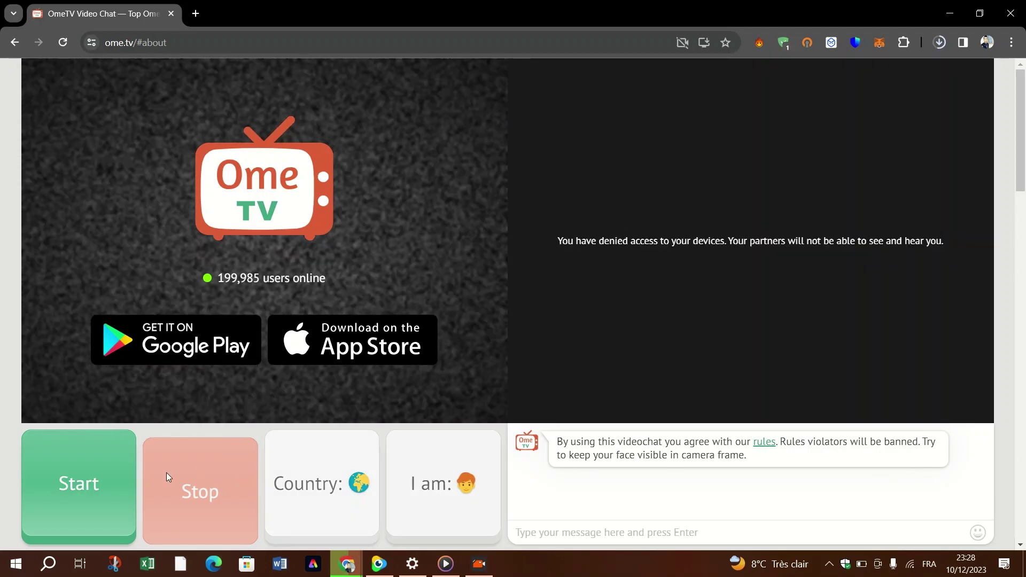
pyautogui.click(87, 519)
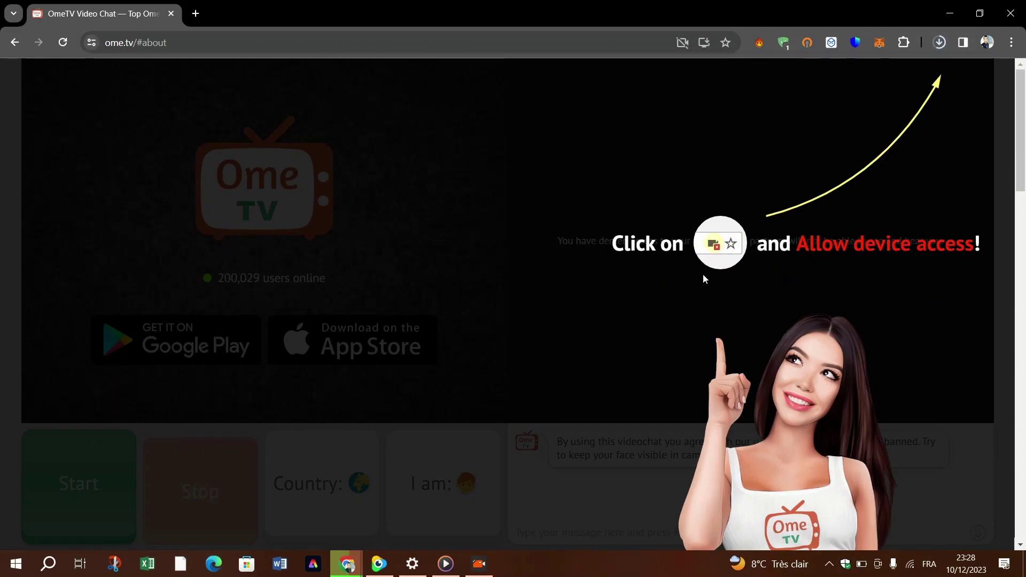
# - Allow Camera and Microphone in ome.tv's site permissions and reload the page
pyautogui.click(91, 44)
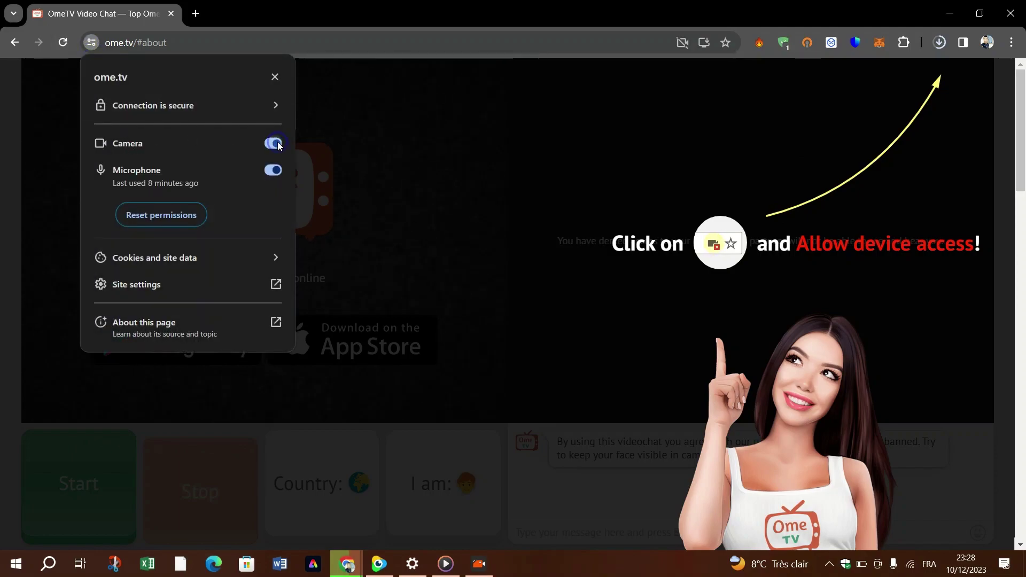
pyautogui.click(352, 154)
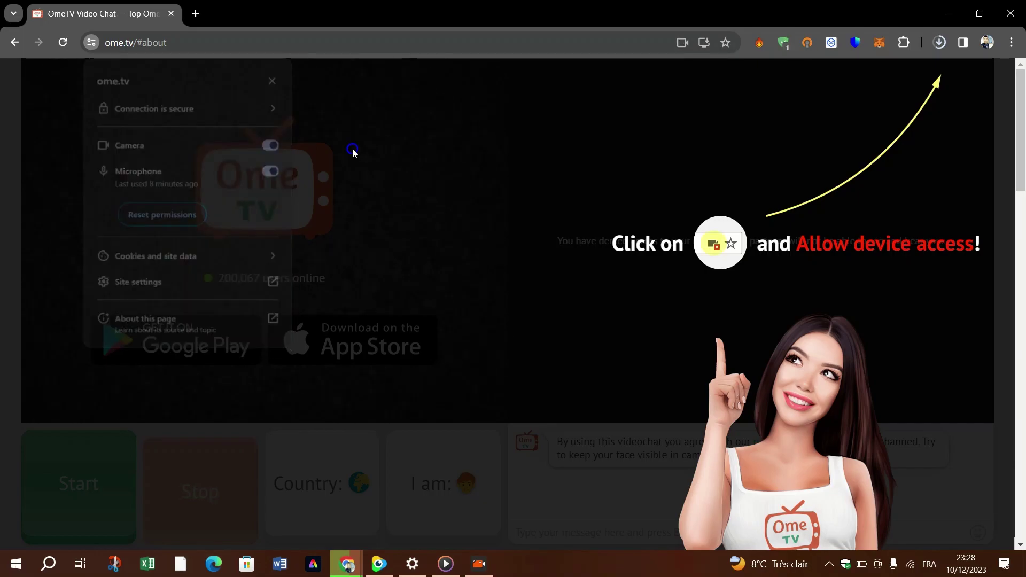
pyautogui.click(291, 70)
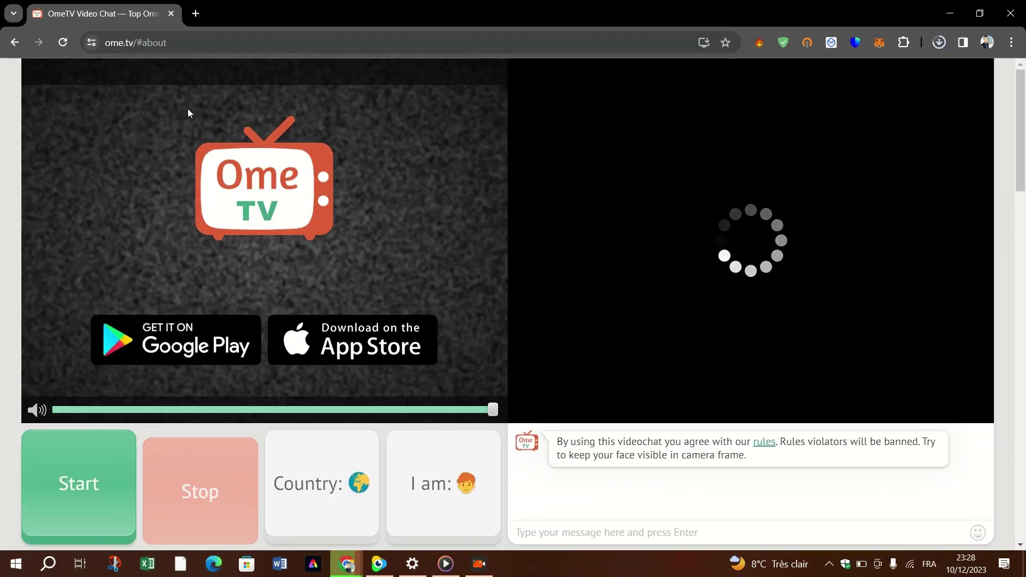
# - Confirm the Windows Camera privacy page shows app camera access set to Activé
pyautogui.click(92, 41)
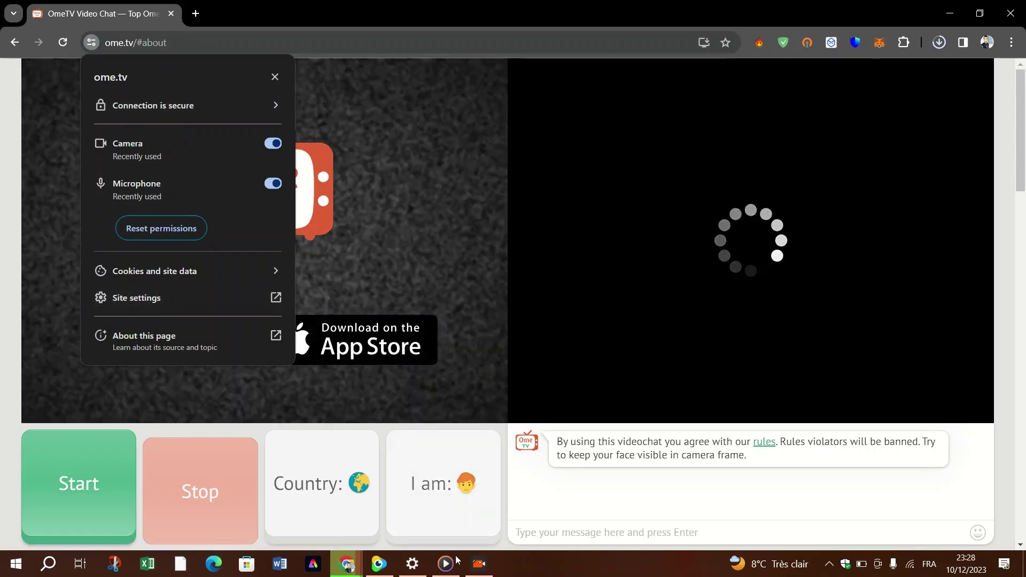
pyautogui.click(412, 564)
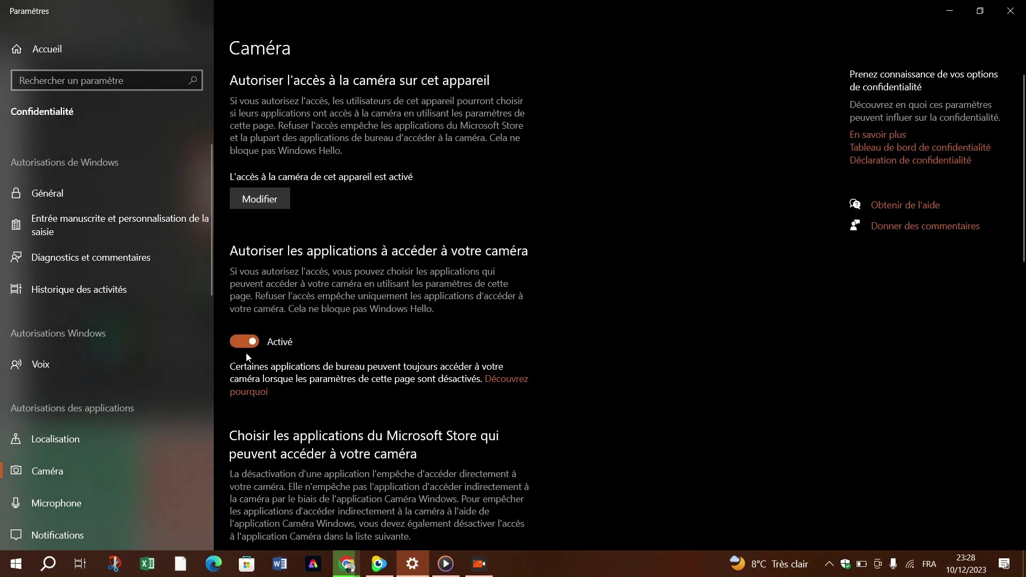
pyautogui.click(357, 571)
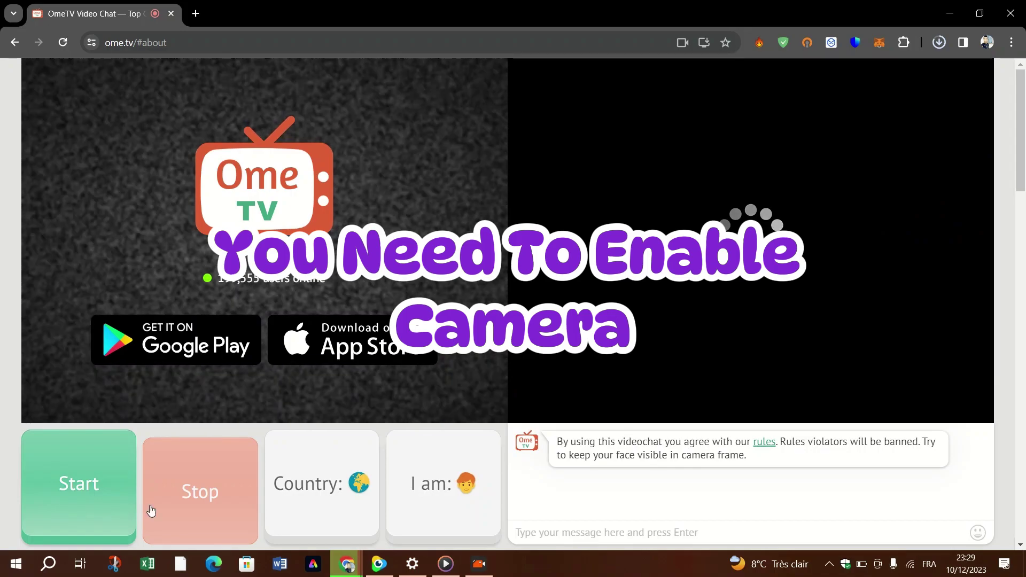
pyautogui.click(423, 563)
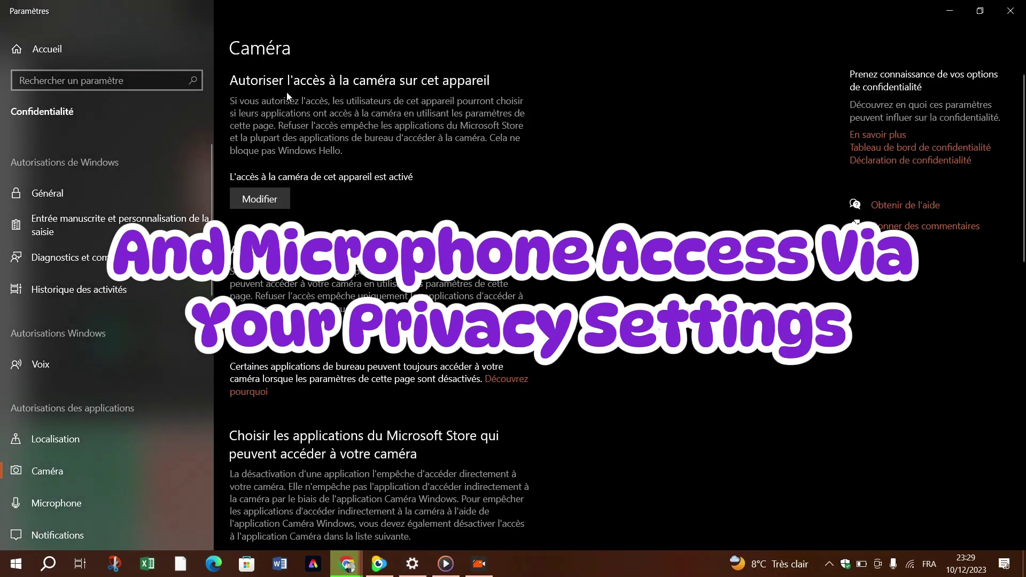
pyautogui.click(240, 347)
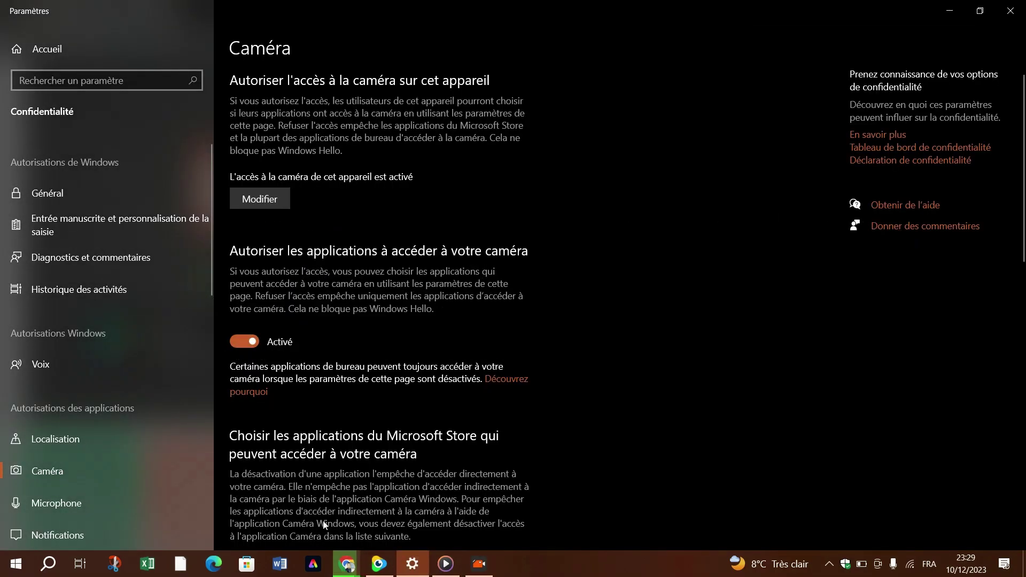
# - Return to OmeTV and restart the chat past the ManyCam-prohibited warning
pyautogui.moveTo(349, 567)
pyautogui.click(422, 492)
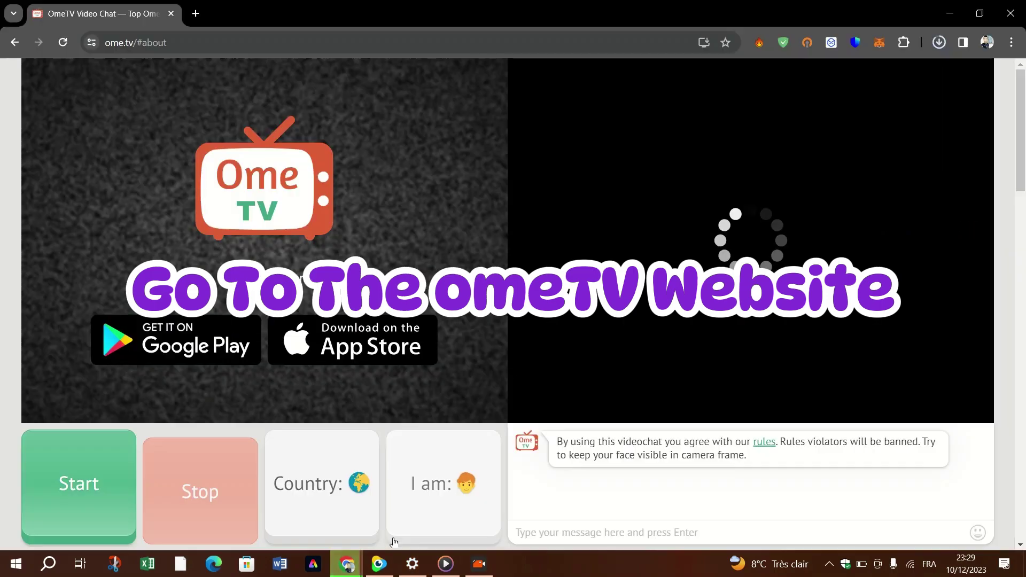
pyautogui.click(91, 43)
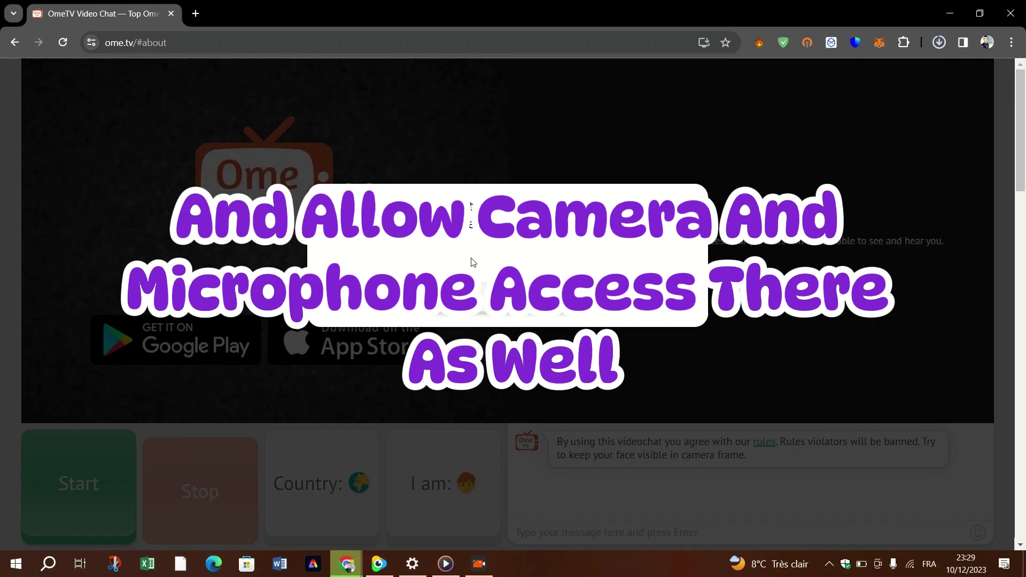
pyautogui.click(484, 294)
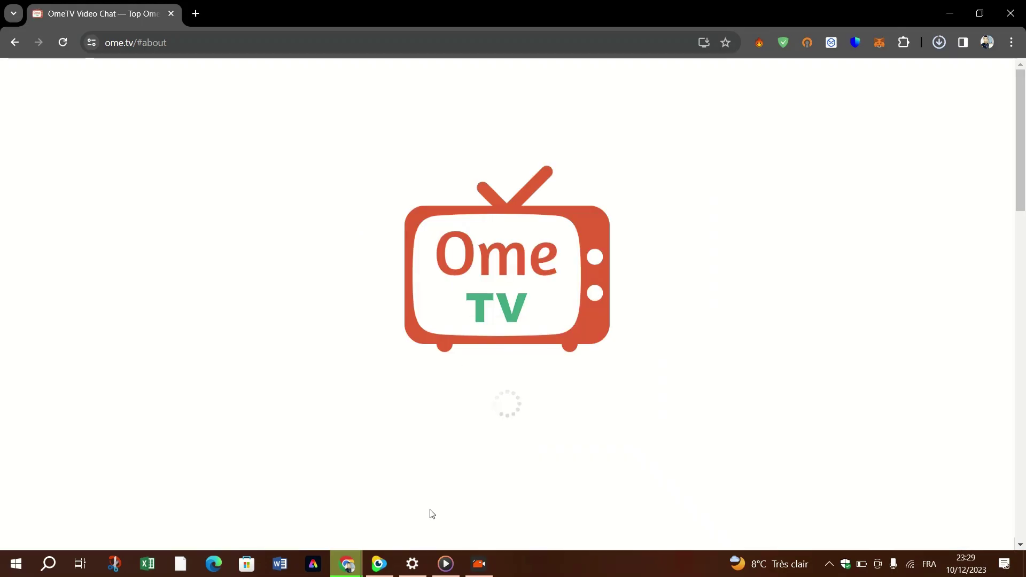
# - Minimize ManyCam, start the OmeTV chat, then bring up the Windows Camera privacy page
pyautogui.moveTo(386, 563)
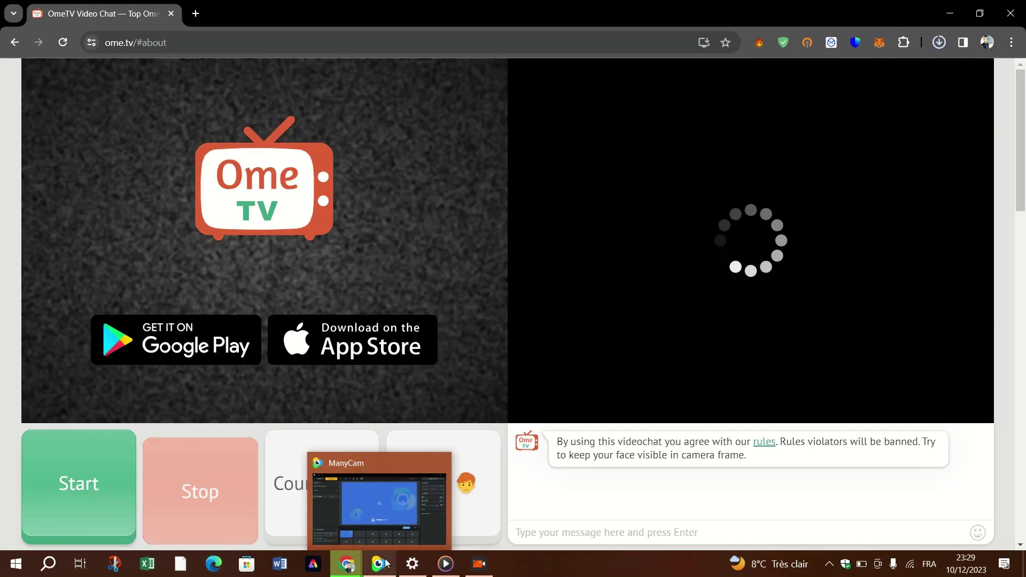
pyautogui.click(387, 563)
pyautogui.click(387, 563)
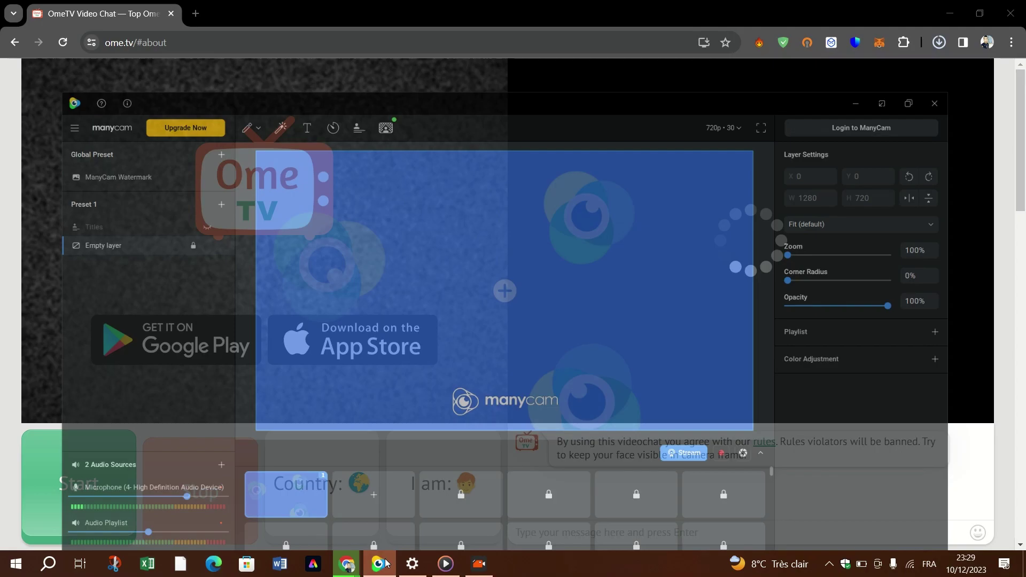
pyautogui.scroll(9, 310, 367)
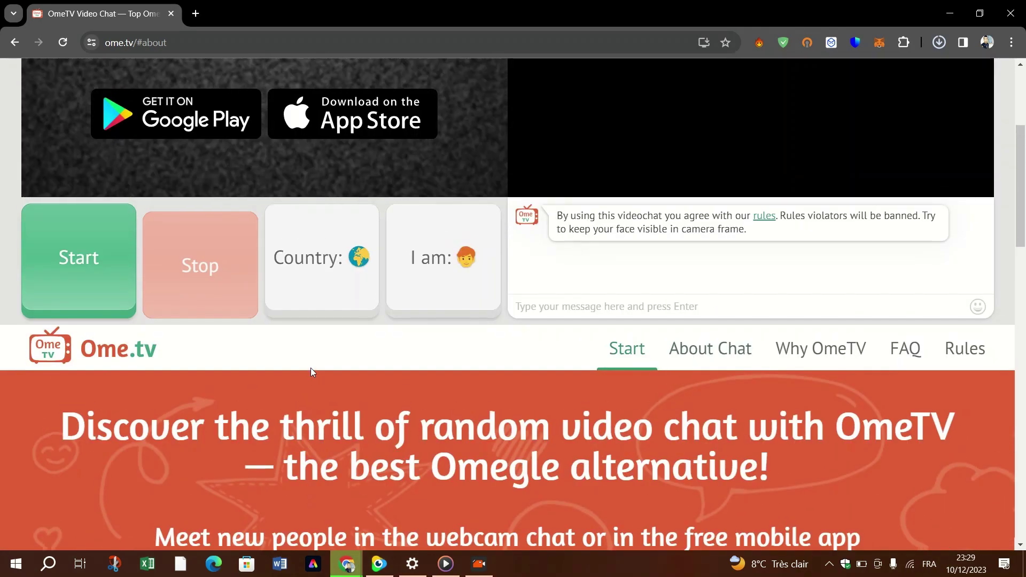
pyautogui.click(96, 503)
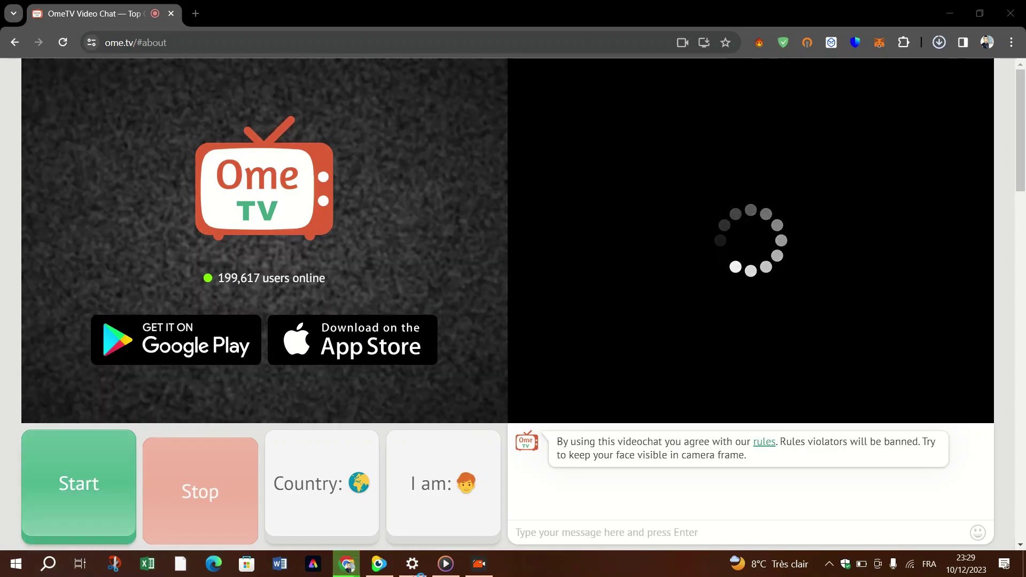
pyautogui.click(414, 562)
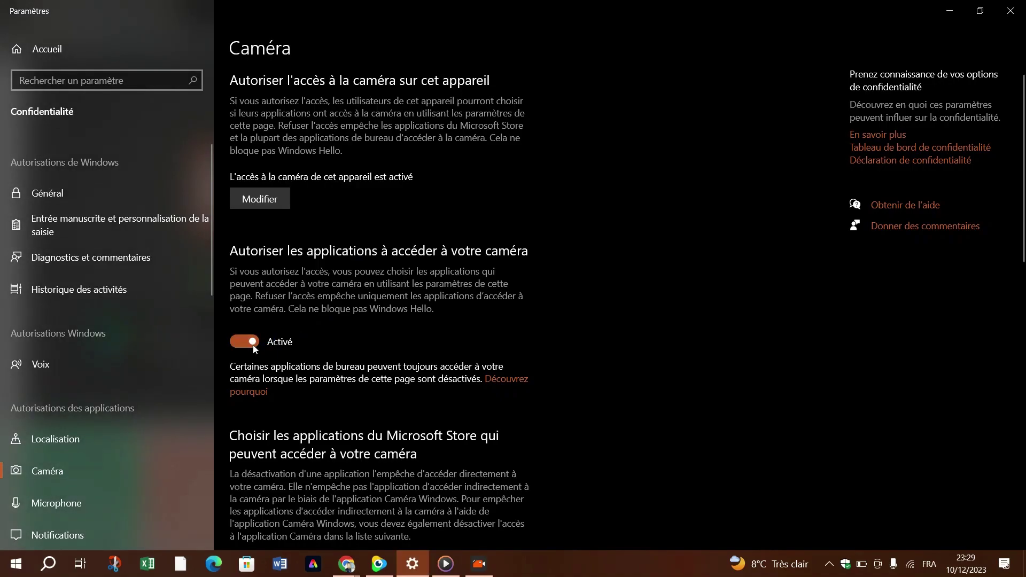
# - Confirm the Windows Microphone privacy page allows apps microphone access, then return to OmeTV
pyautogui.scroll(-5, 320, 379)
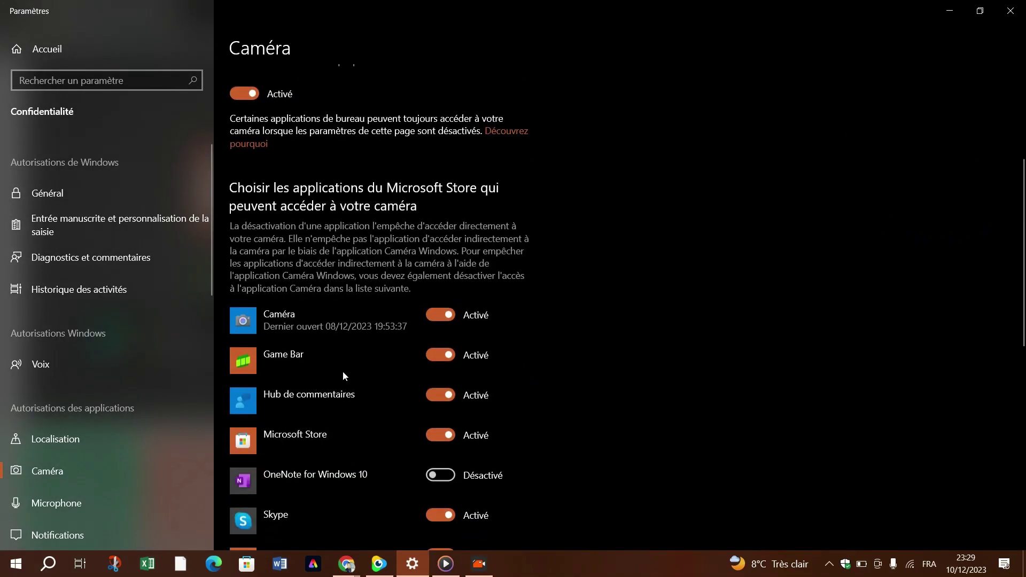
pyautogui.scroll(-8, 347, 396)
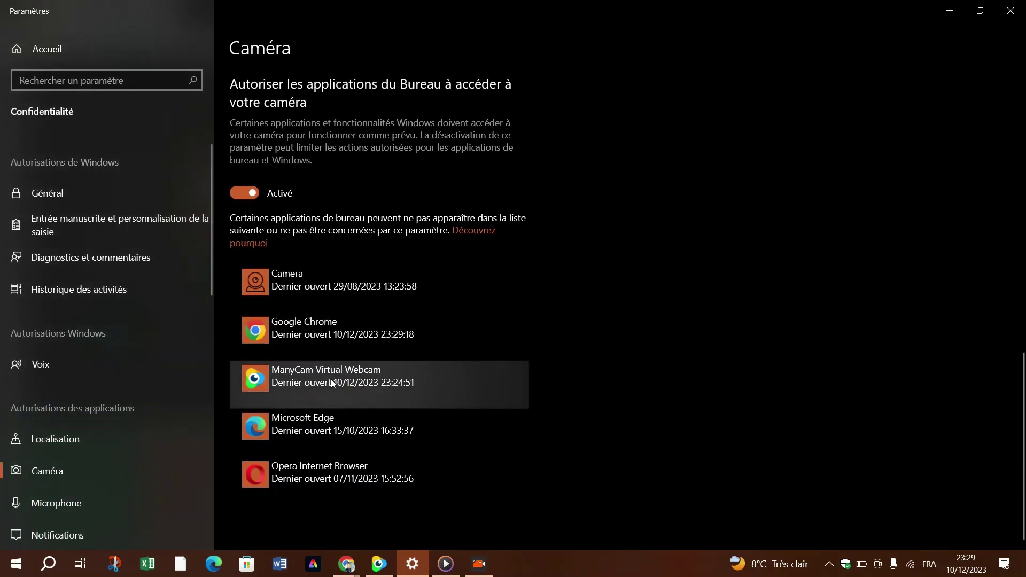
pyautogui.scroll(2, 323, 441)
pyautogui.scroll(10, 320, 435)
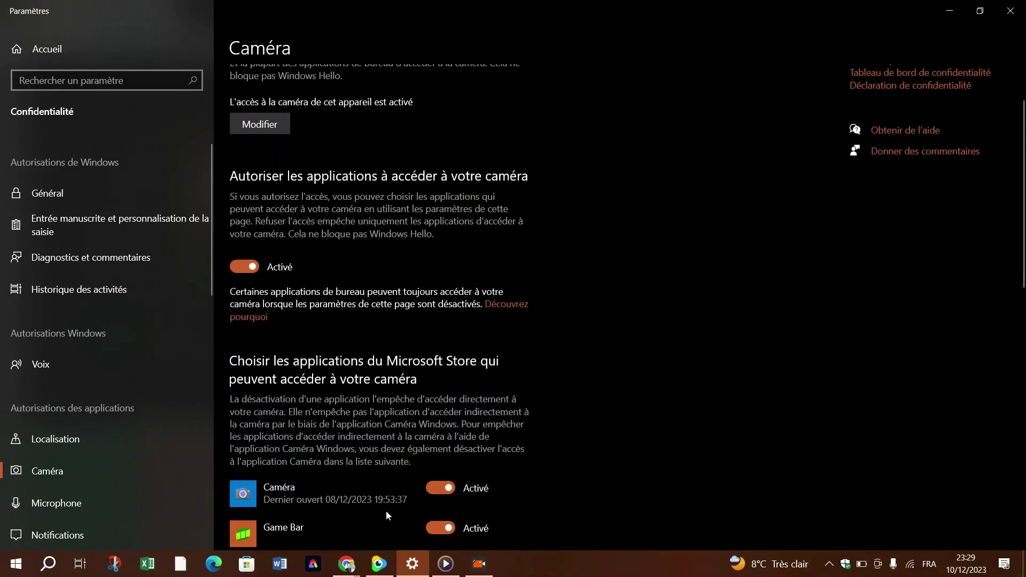
pyautogui.scroll(2, 394, 405)
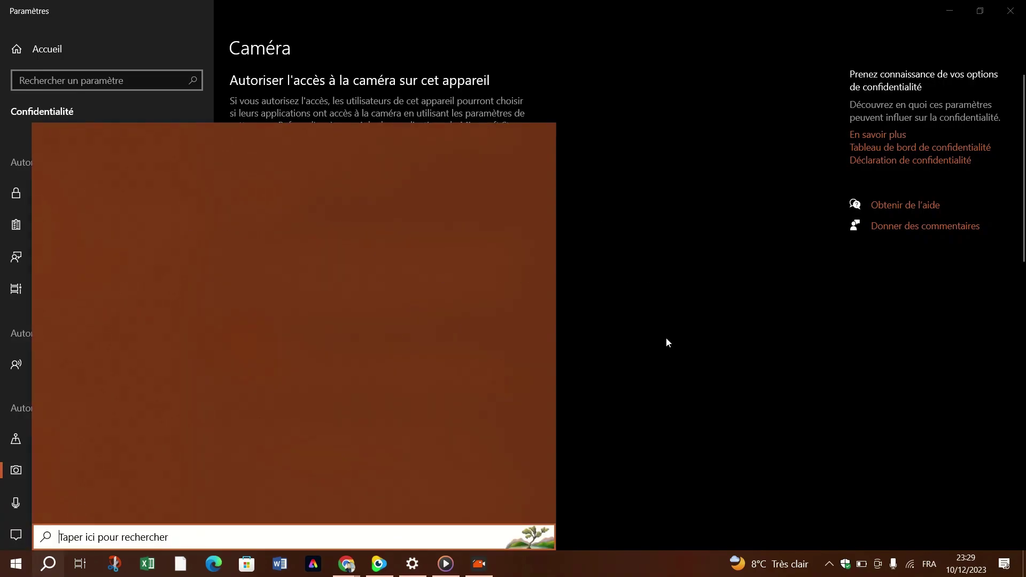
pyautogui.click(696, 335)
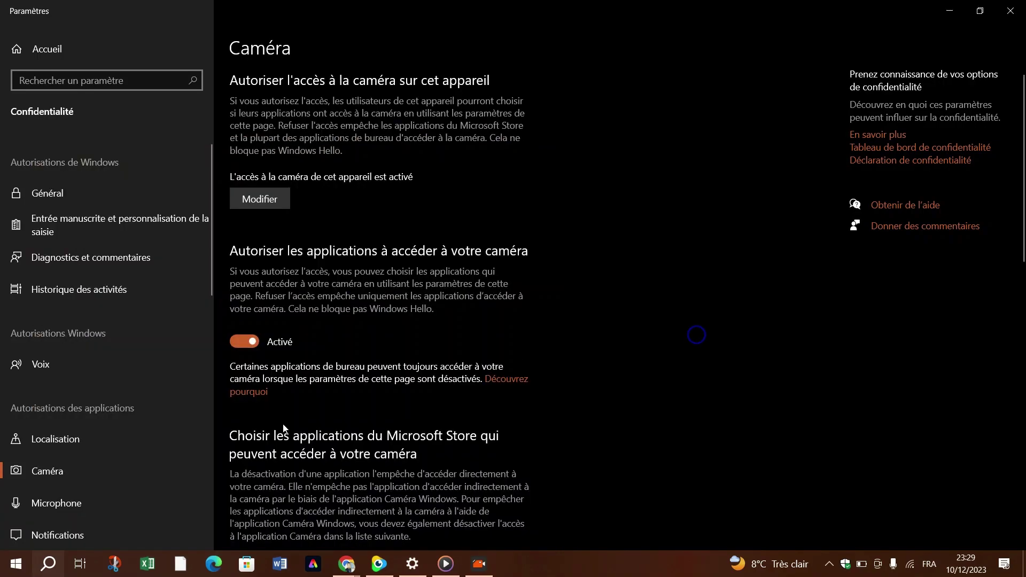
pyautogui.click(43, 510)
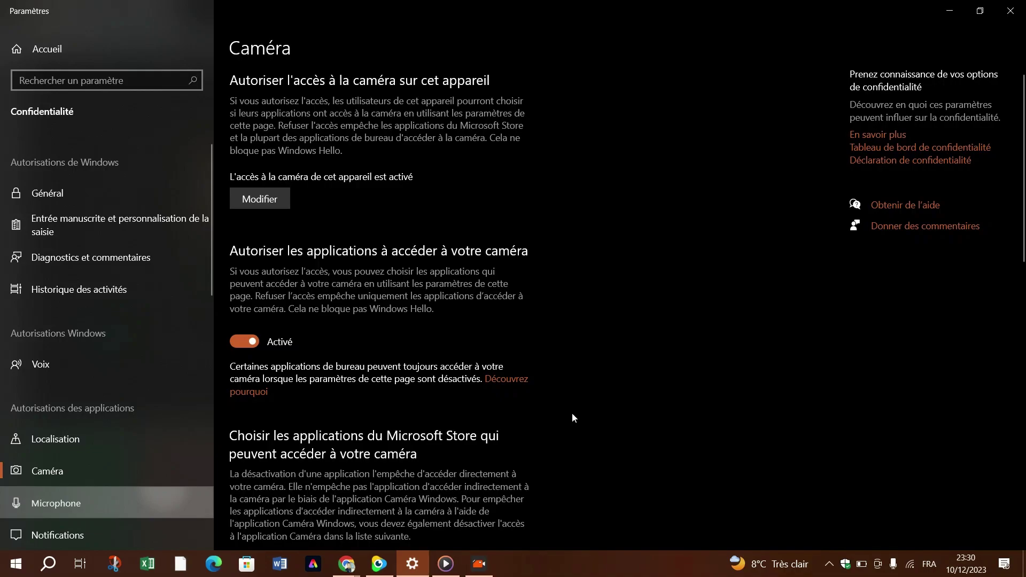
pyautogui.click(540, 555)
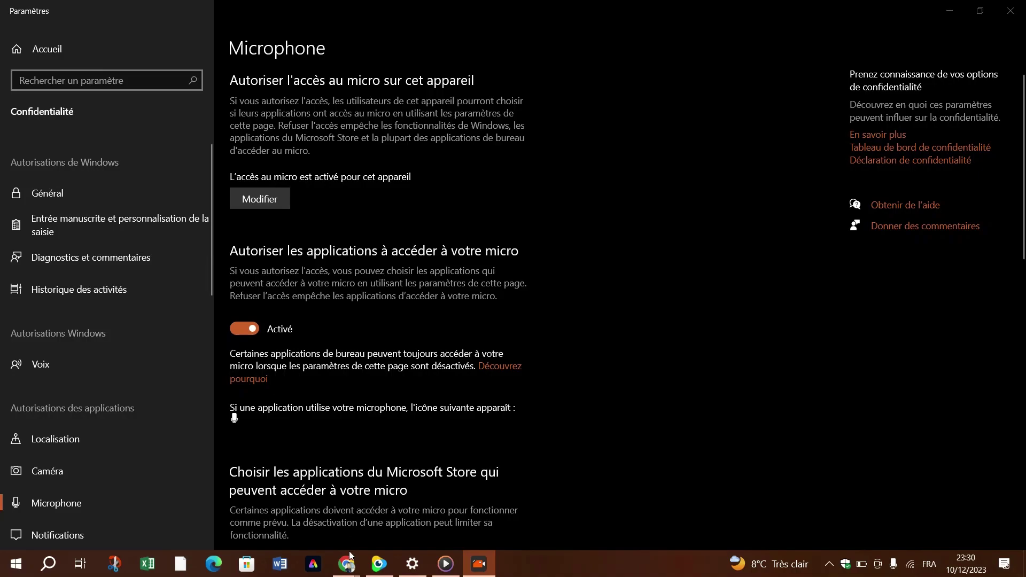
pyautogui.moveTo(354, 572)
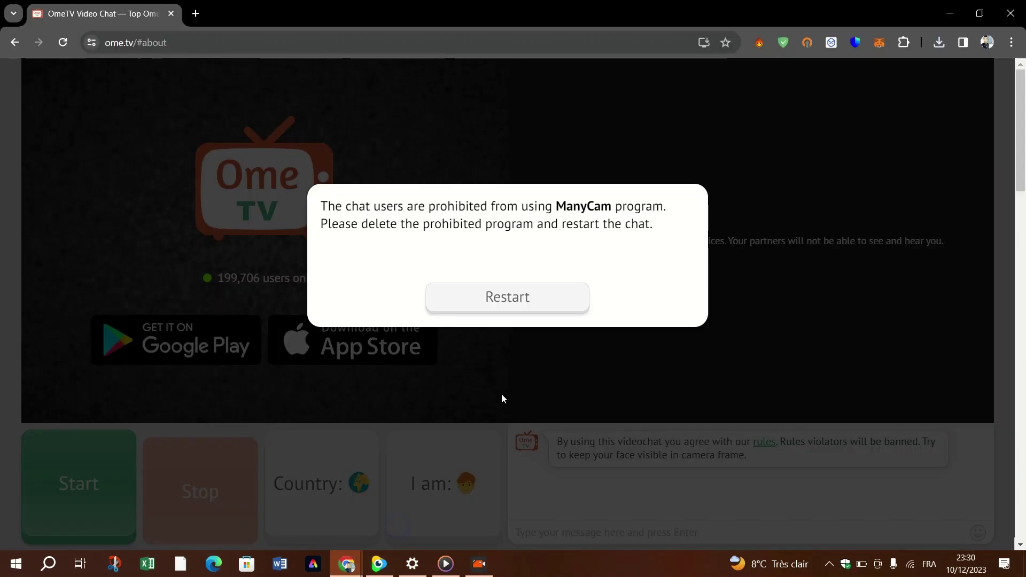
# - Close the ManyCam window and restart OmeTV past the ManyCam-prohibited warning
pyautogui.click(378, 564)
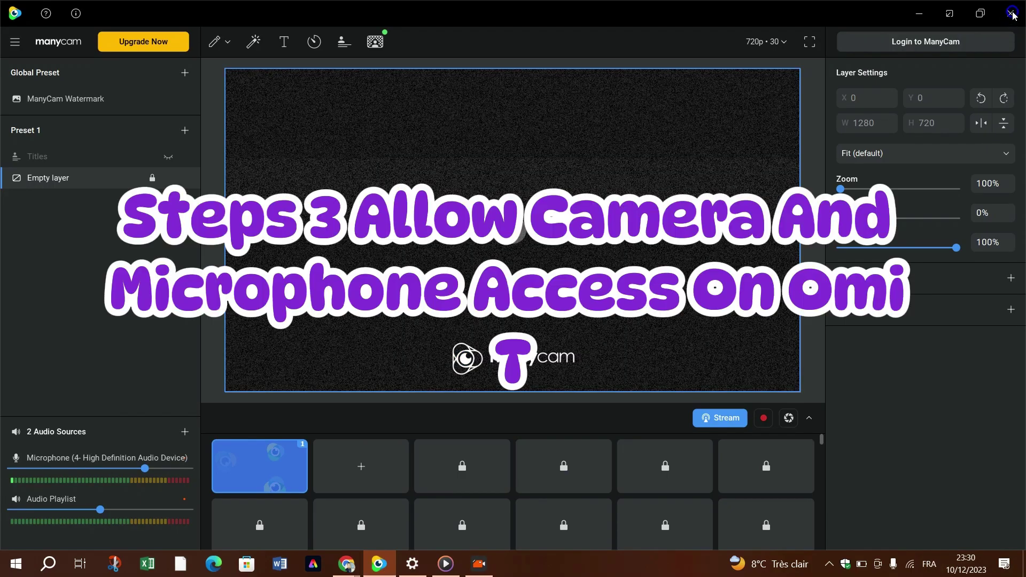
pyautogui.click(1011, 13)
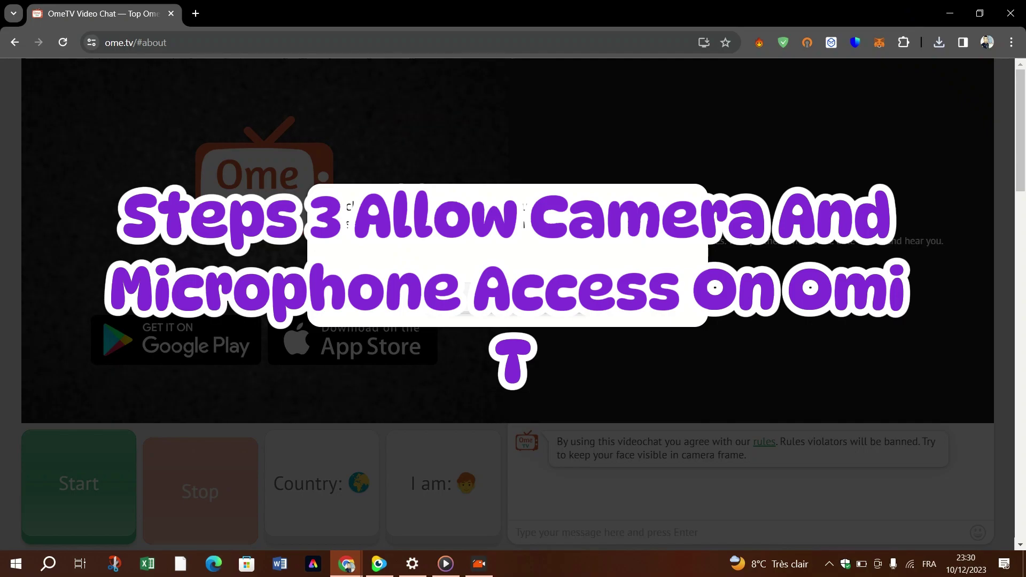
pyautogui.click(523, 305)
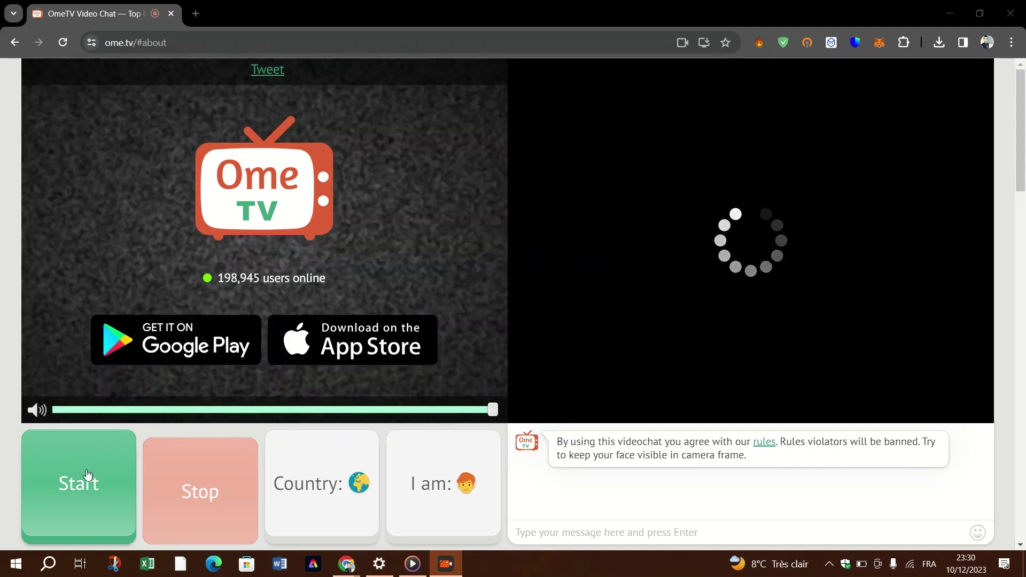
# - Reset ome.tv's site permissions, re-enable camera and microphone, then reload and restart the chat
pyautogui.click(78, 499)
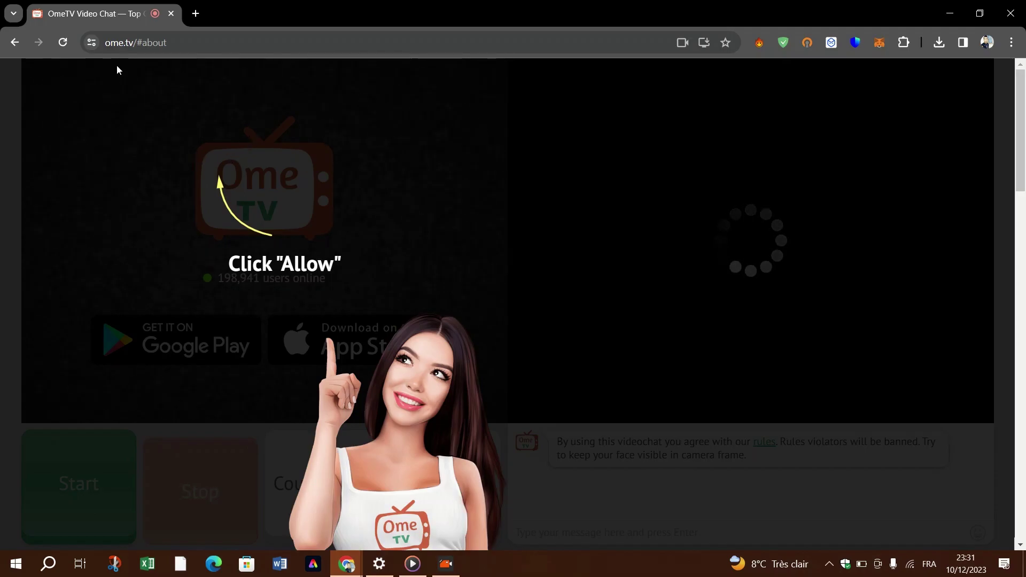
pyautogui.click(92, 43)
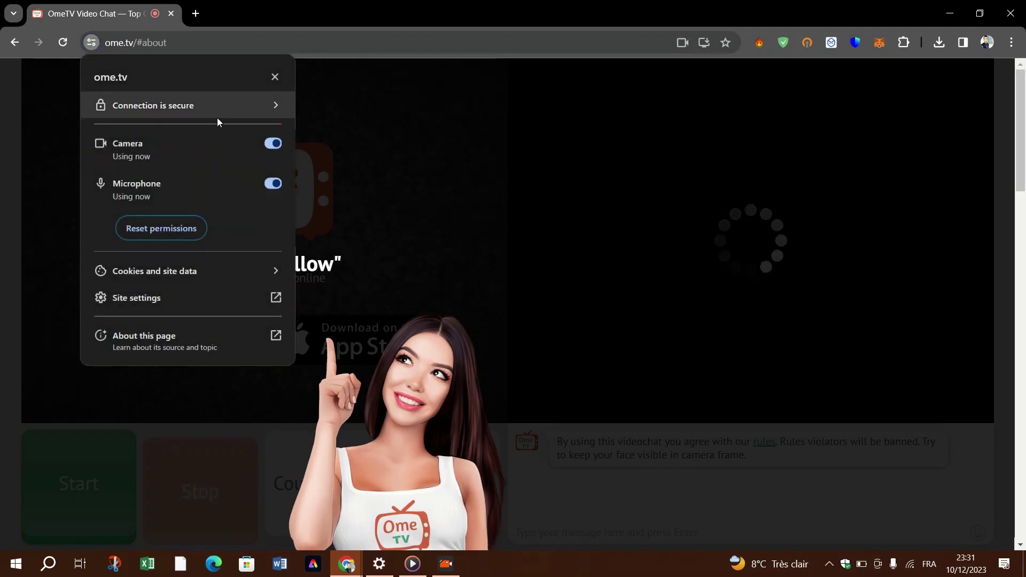
pyautogui.click(170, 234)
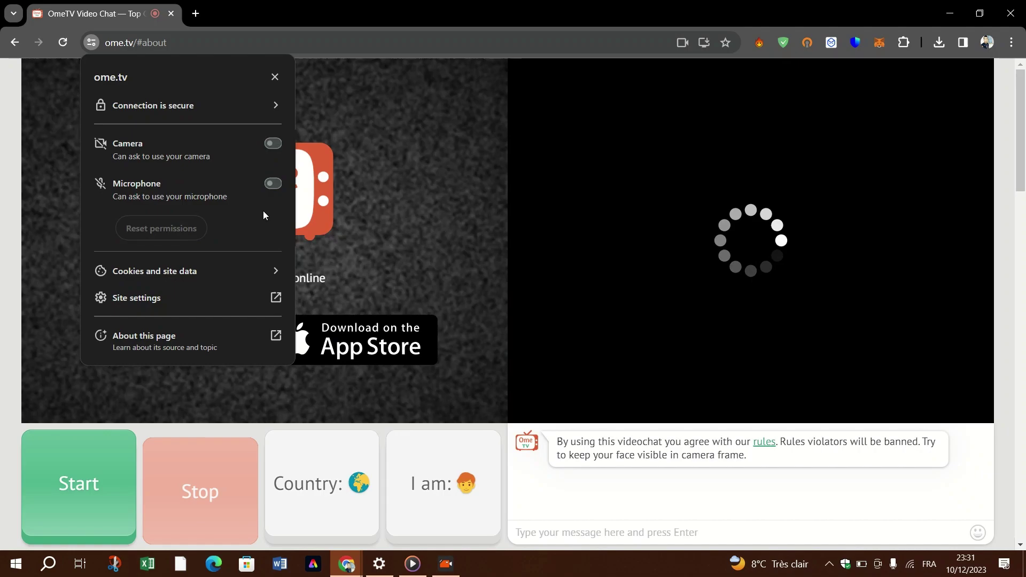
pyautogui.click(273, 144)
pyautogui.click(273, 183)
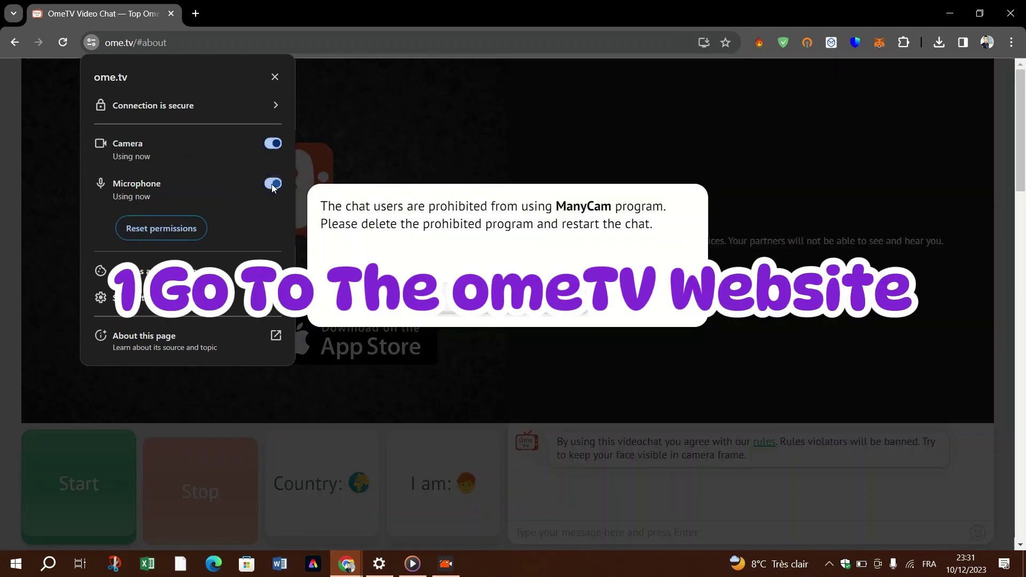
pyautogui.press('Escape')
pyautogui.press('F5')
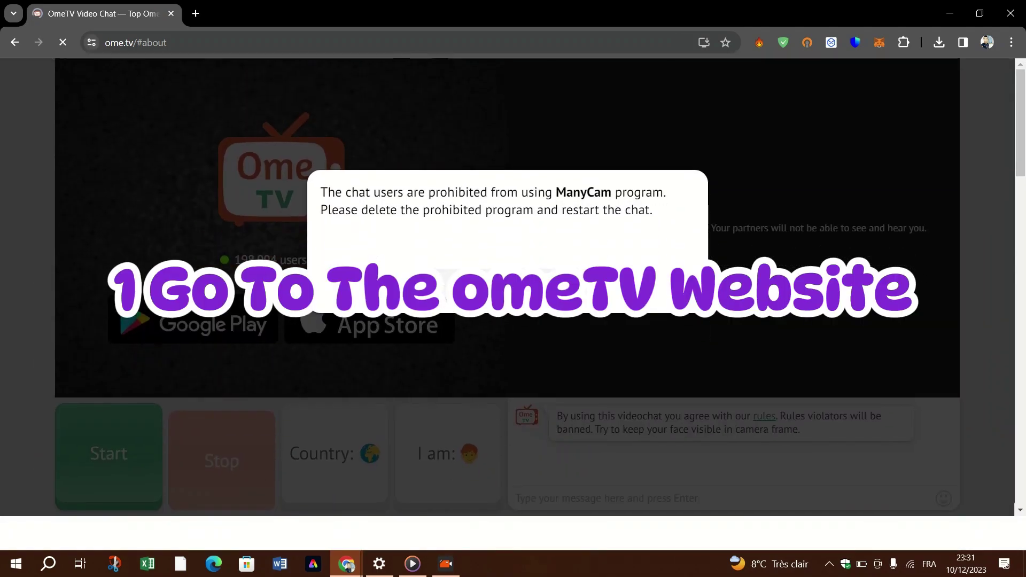
pyautogui.click(508, 283)
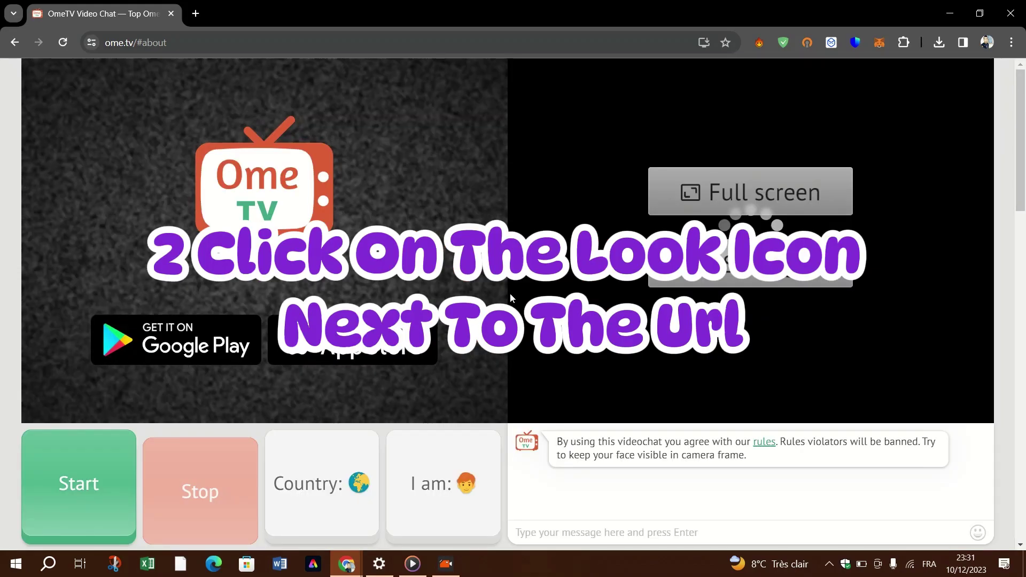
# - Recheck ome.tv's site permissions and retry starting the video chat
pyautogui.scroll(7, 510, 294)
pyautogui.scroll(2, 510, 293)
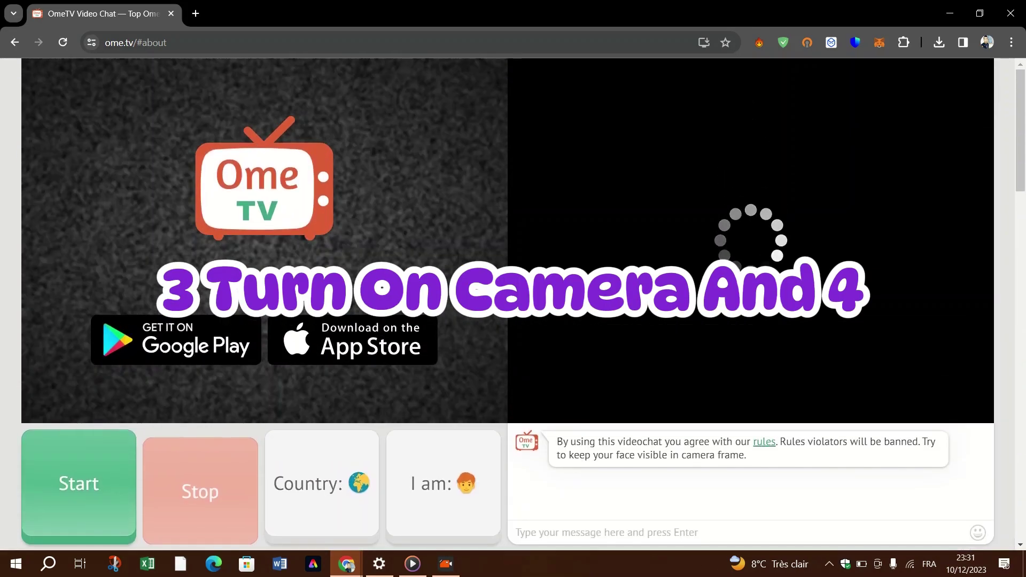
pyautogui.click(99, 47)
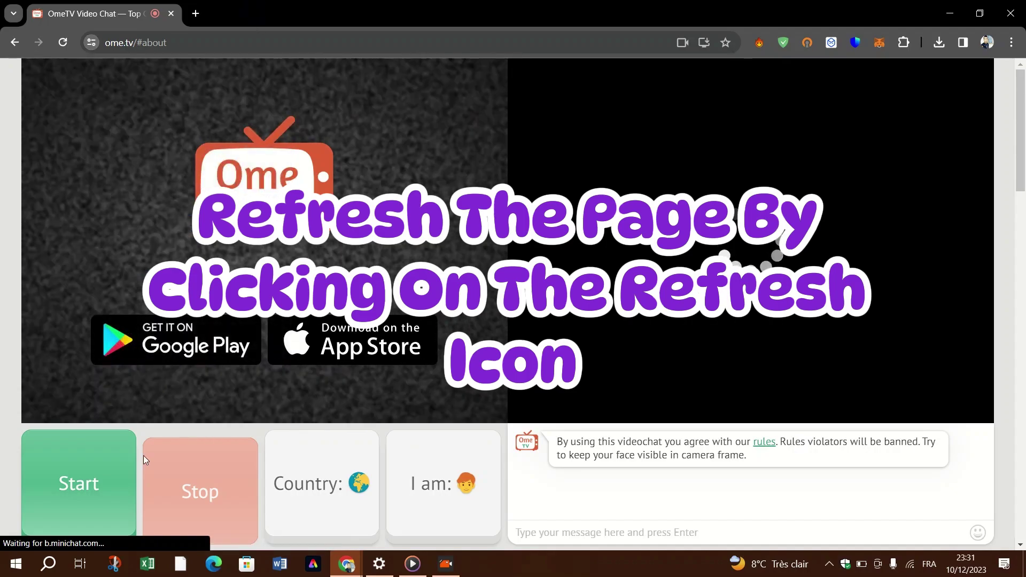
pyautogui.click(108, 478)
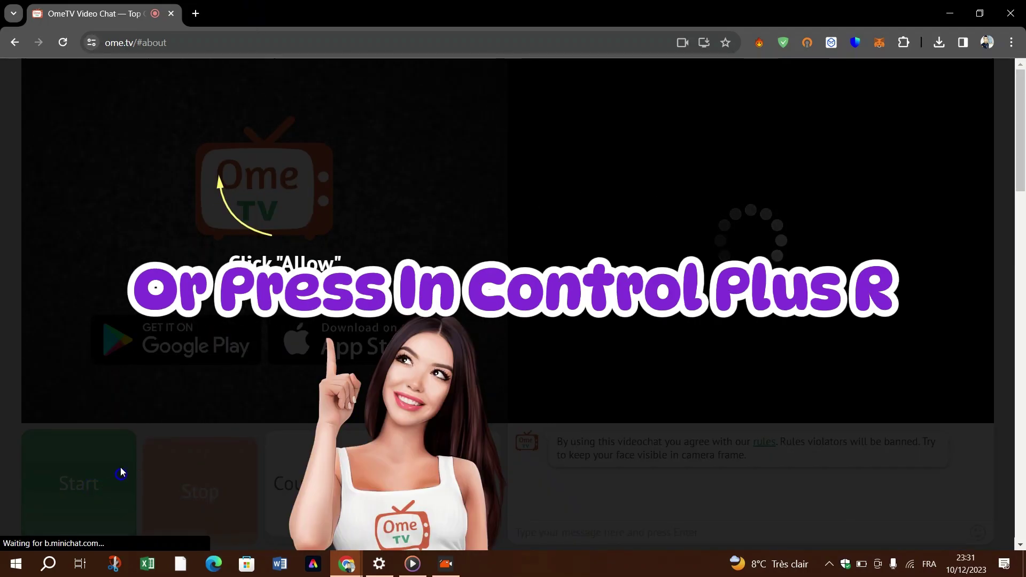
pyautogui.click(92, 42)
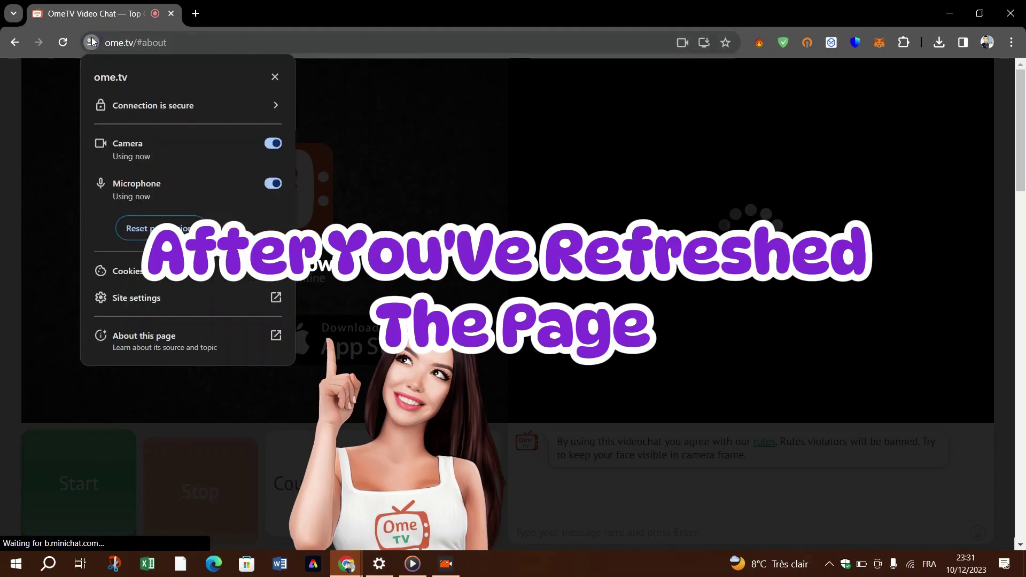
pyautogui.click(2, 320)
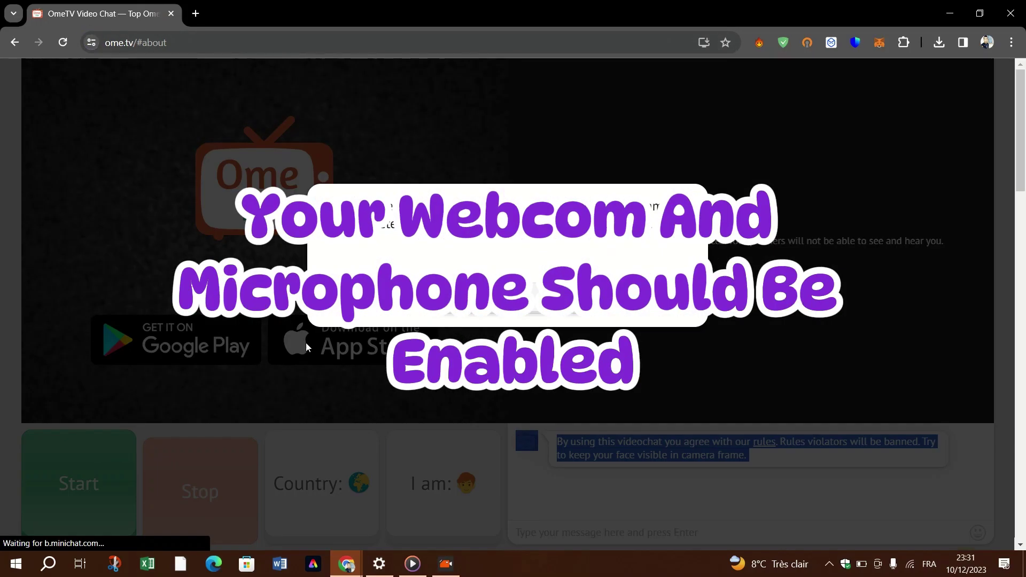
pyautogui.scroll(-8, 437, 431)
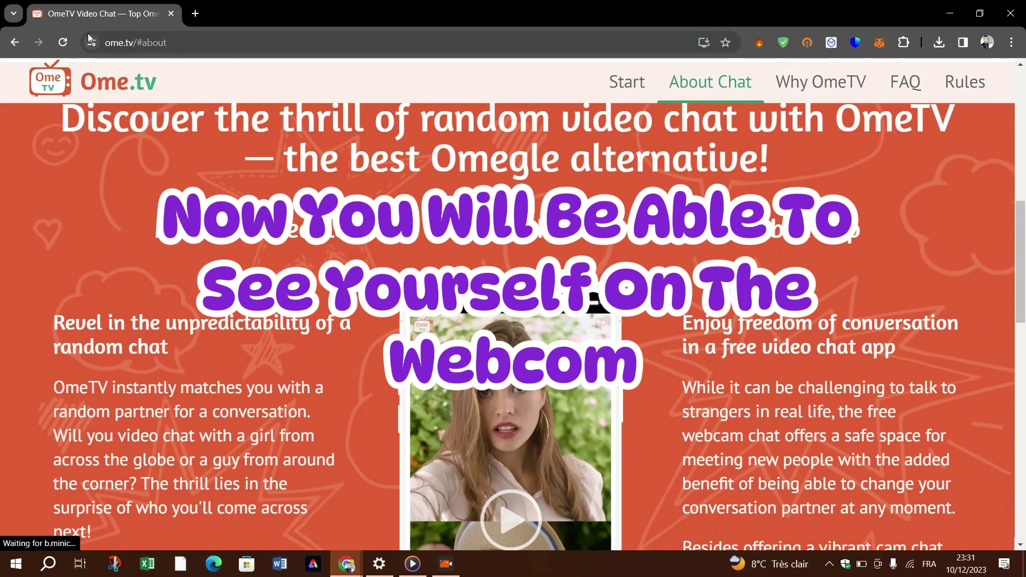
# - Reset ome.tv's permissions again, reload the page, and reopen the site info panel
pyautogui.click(92, 43)
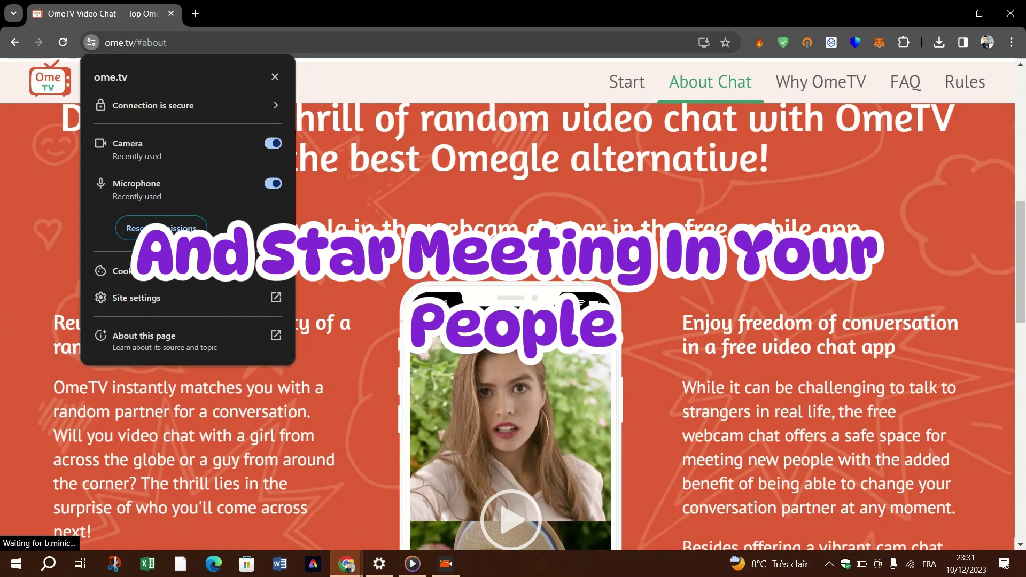
pyautogui.click(149, 229)
pyautogui.click(49, 195)
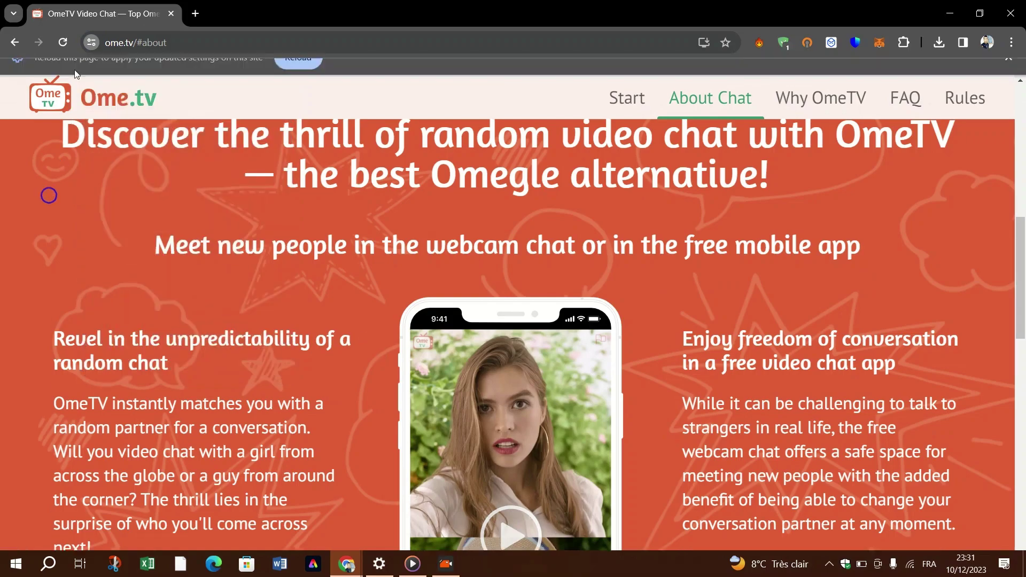
pyautogui.click(298, 60)
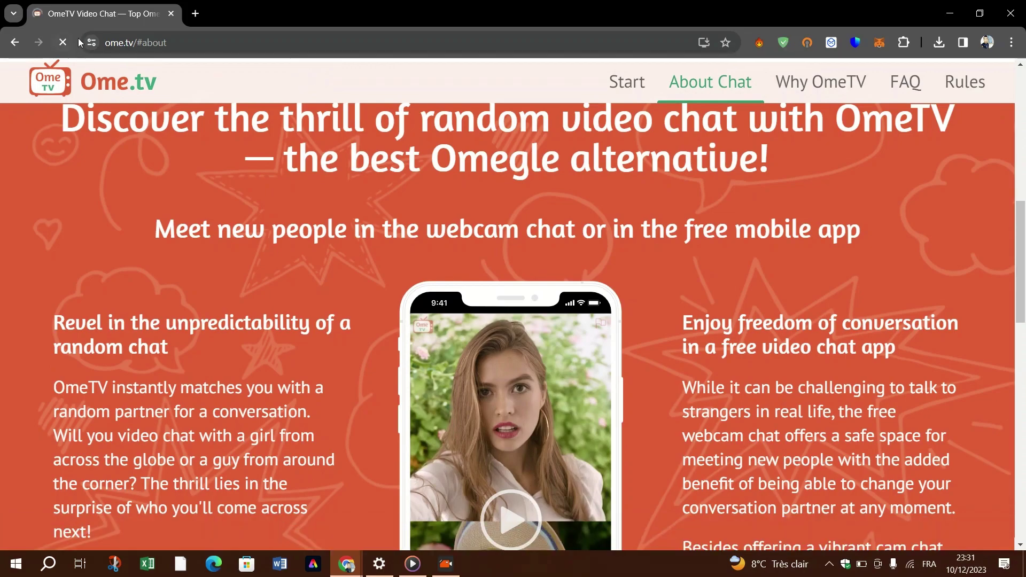
pyautogui.click(91, 42)
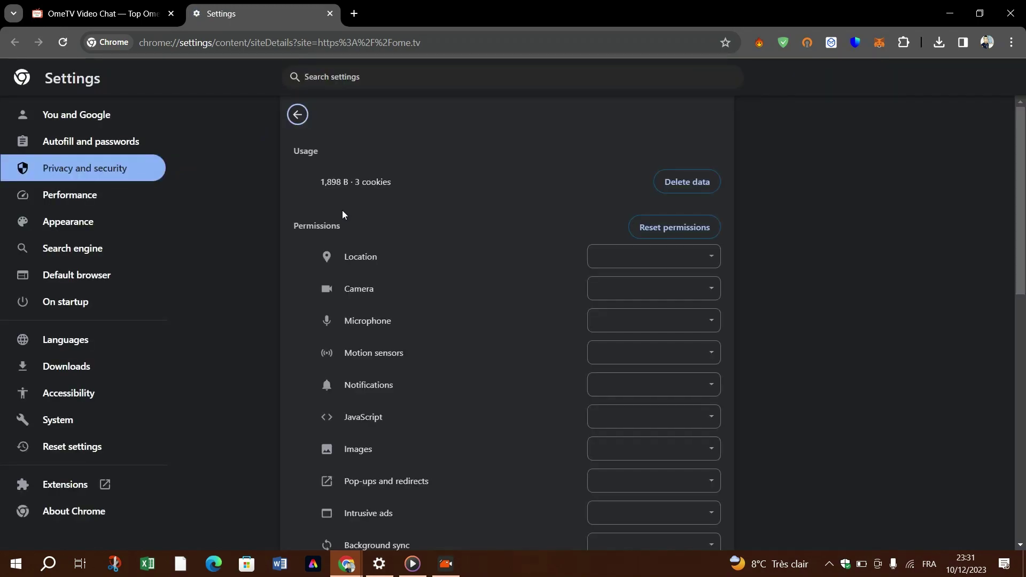
# - Review ome.tv in Site settings, then allow camera and microphone on the OmeTV tab and press Start
pyautogui.scroll(-1, 443, 259)
pyautogui.scroll(1, 448, 263)
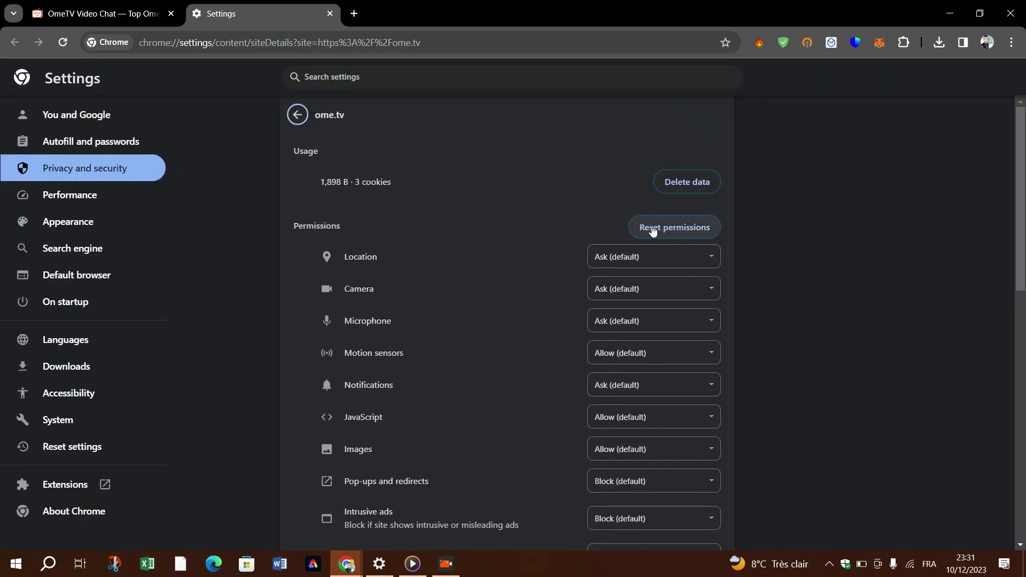
pyautogui.click(96, 13)
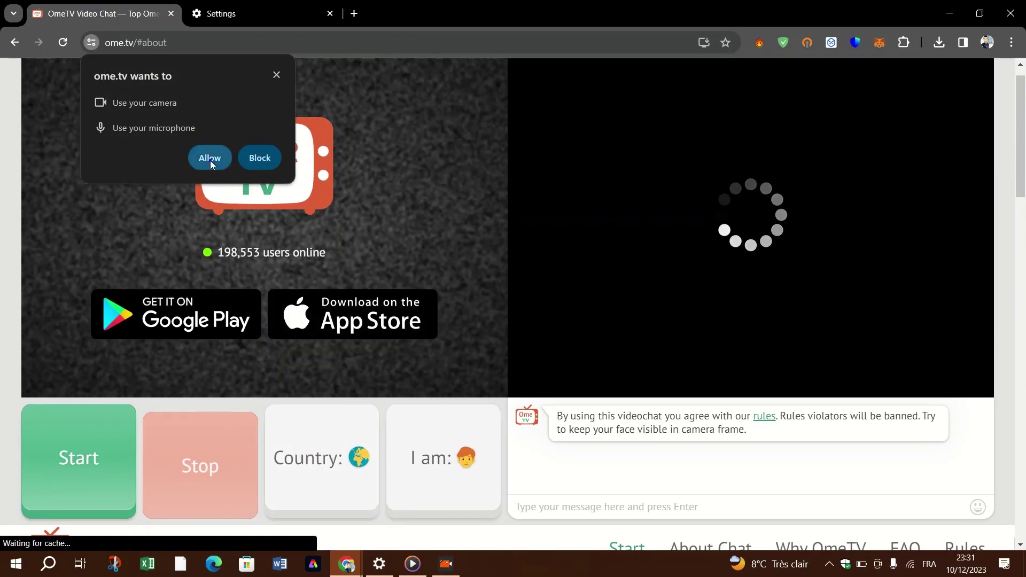
pyautogui.click(210, 160)
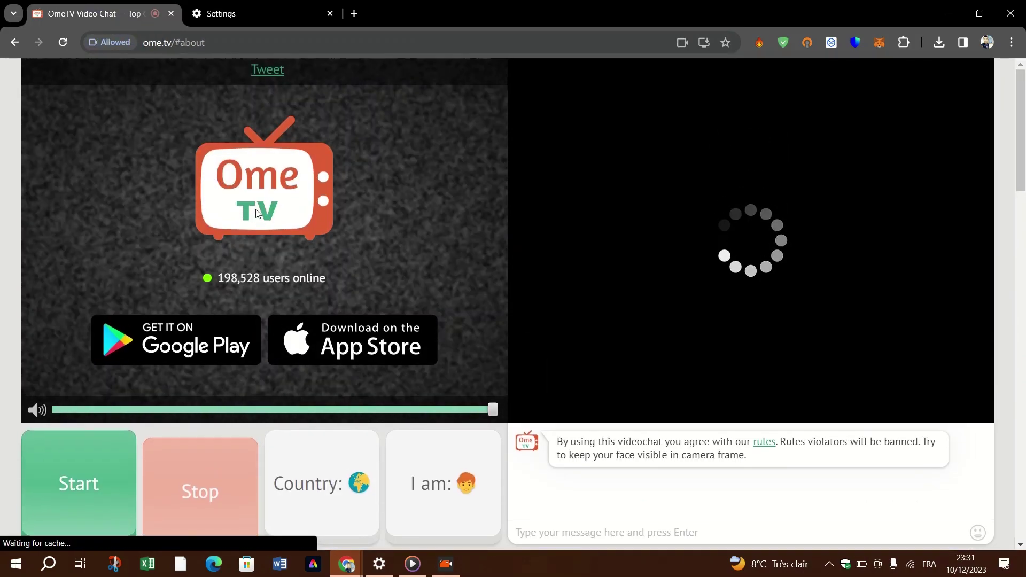
pyautogui.click(120, 479)
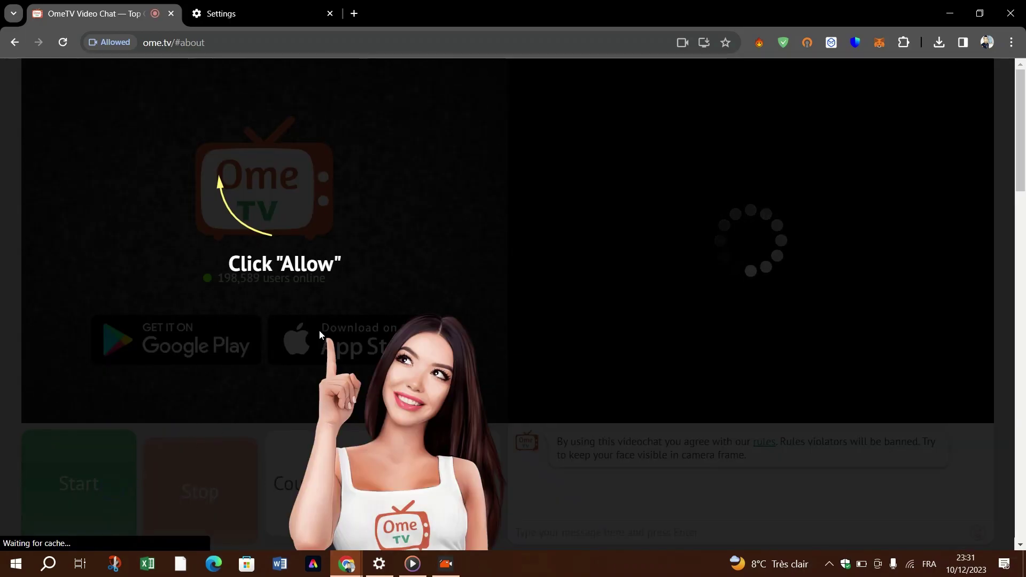
pyautogui.scroll(-7, 513, 304)
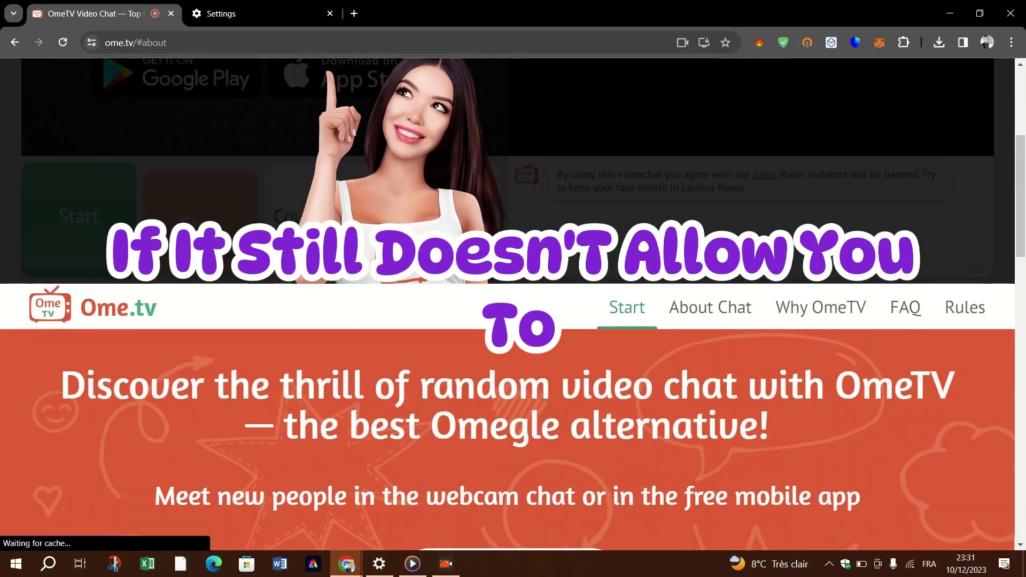
pyautogui.scroll(-3, 513, 305)
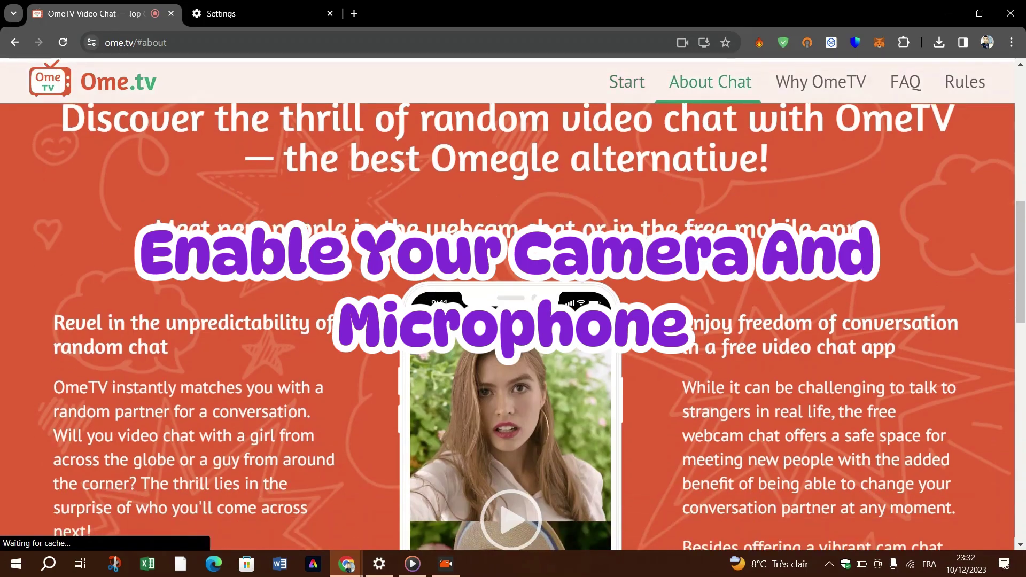
pyautogui.scroll(8, 513, 305)
pyautogui.scroll(-7, 513, 304)
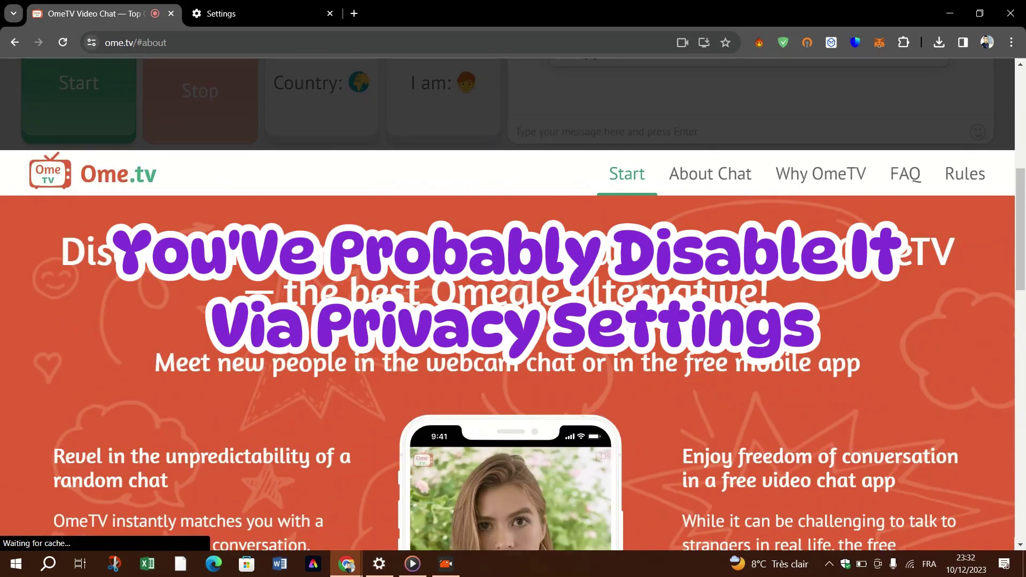
pyautogui.scroll(-6, 513, 305)
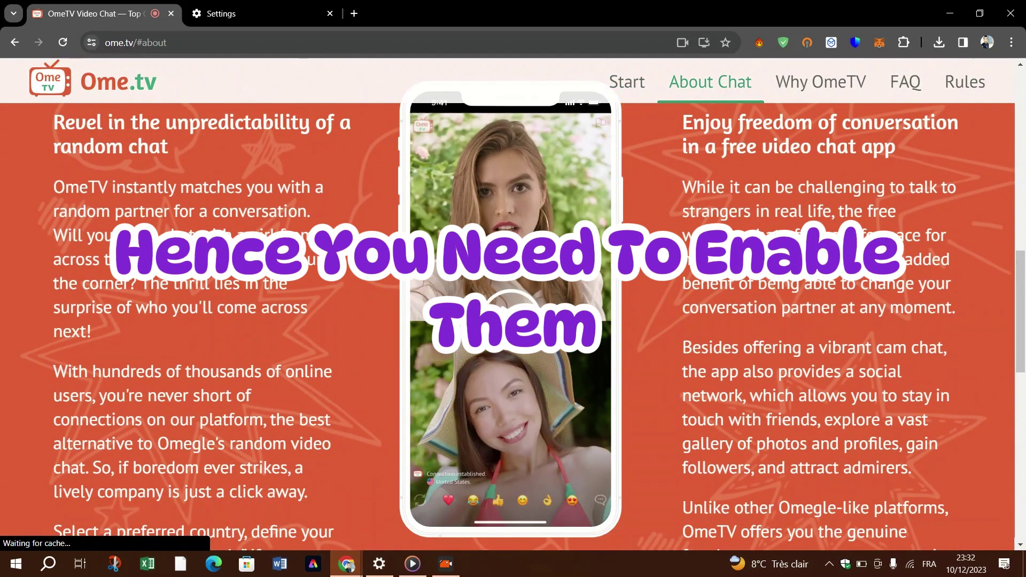
pyautogui.scroll(3, 513, 305)
pyautogui.scroll(10, 439, 264)
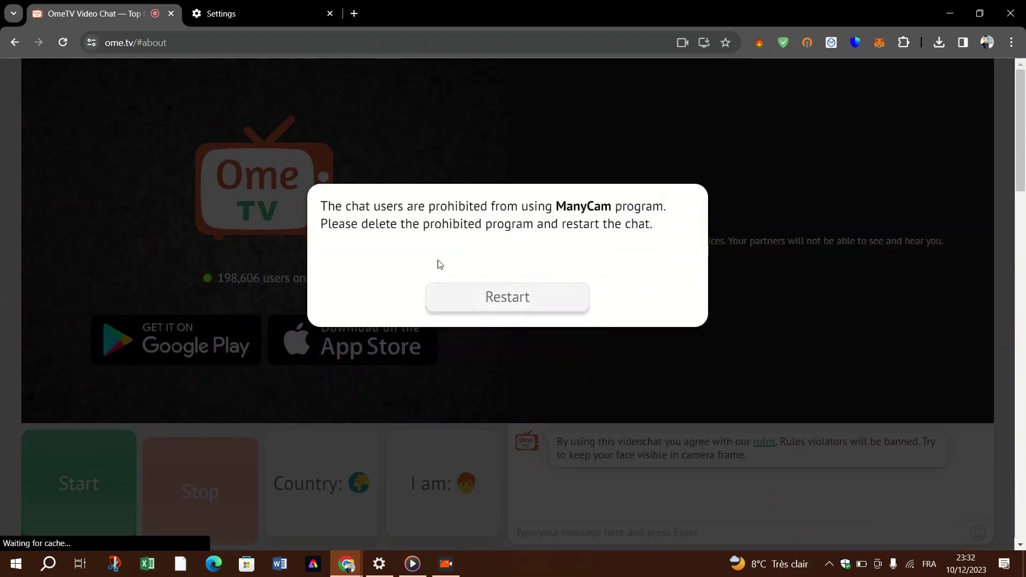
pyautogui.click(325, 205)
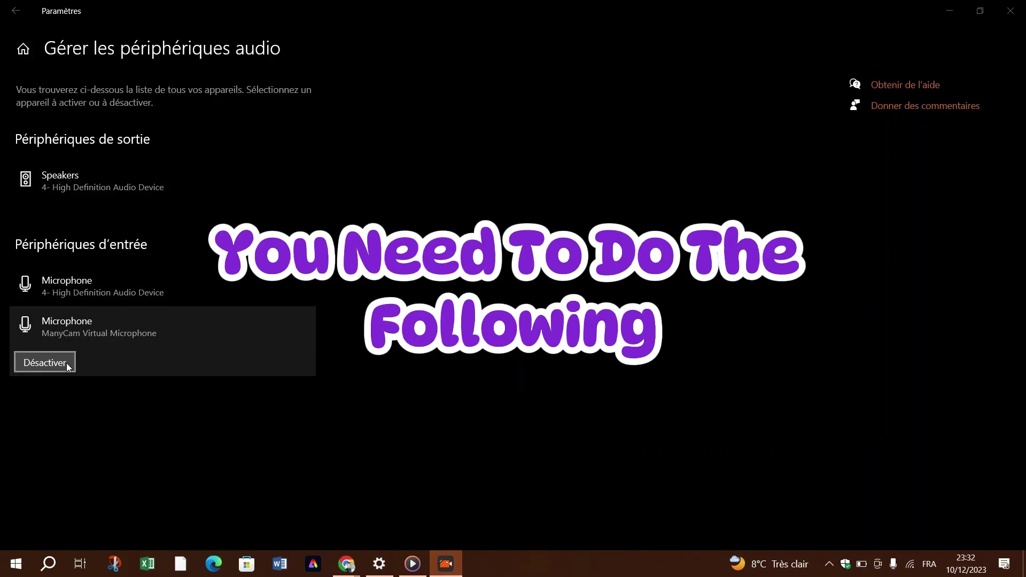
# - Disable ManyCam Virtual Microphone in Gérer les périphériques audio and bring OmeTV back in Chrome
pyautogui.click(67, 366)
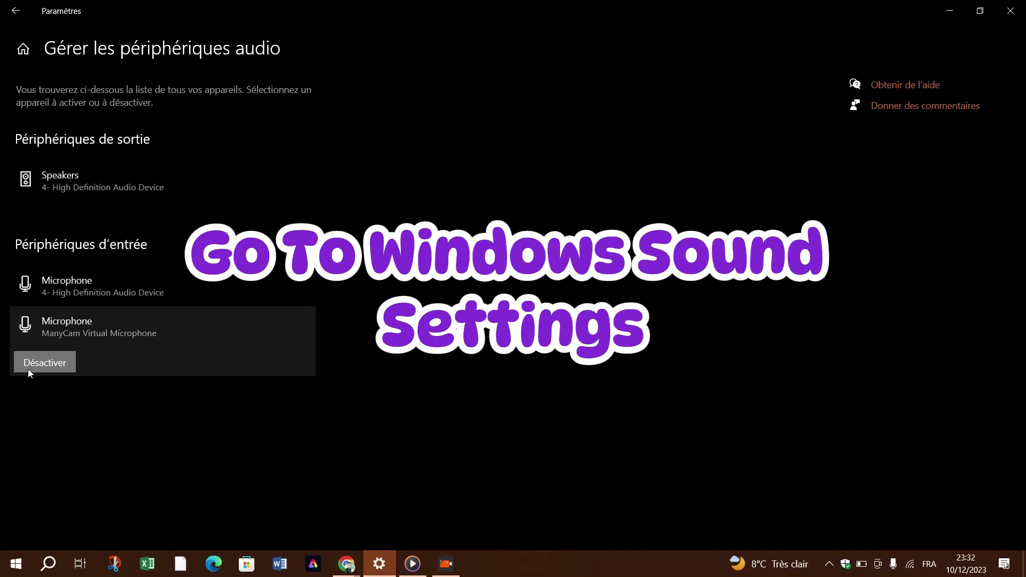
pyautogui.click(64, 364)
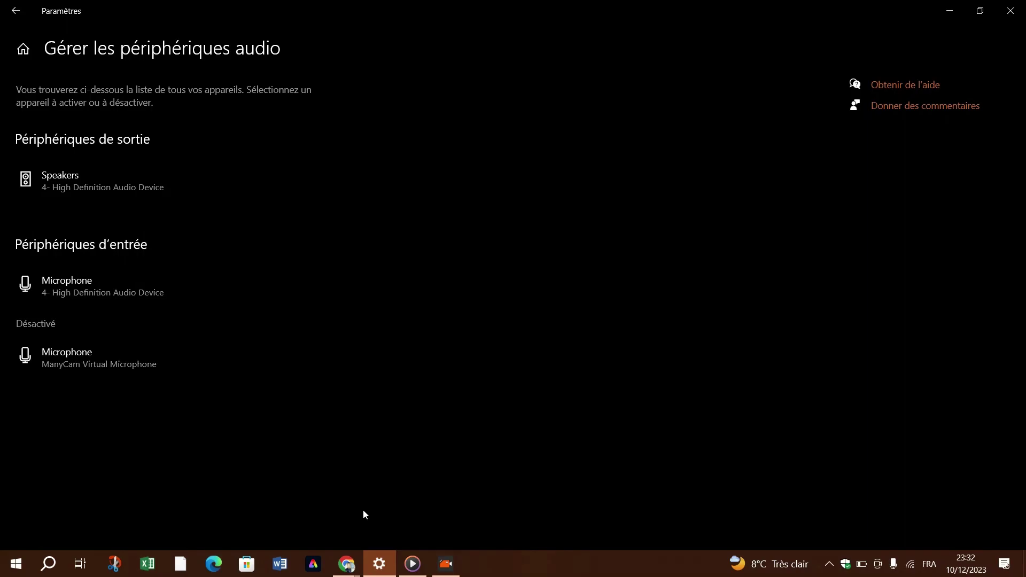
pyautogui.moveTo(347, 563)
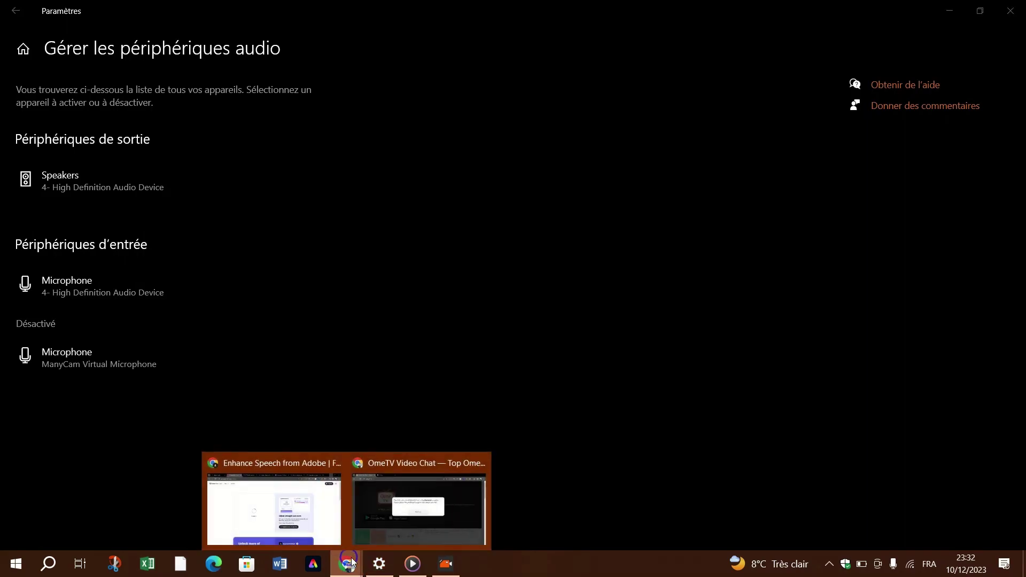
pyautogui.click(399, 498)
# - Reload OmeTV, start a video chat, and open ome.tv's full site settings in a new tab
pyautogui.click(62, 43)
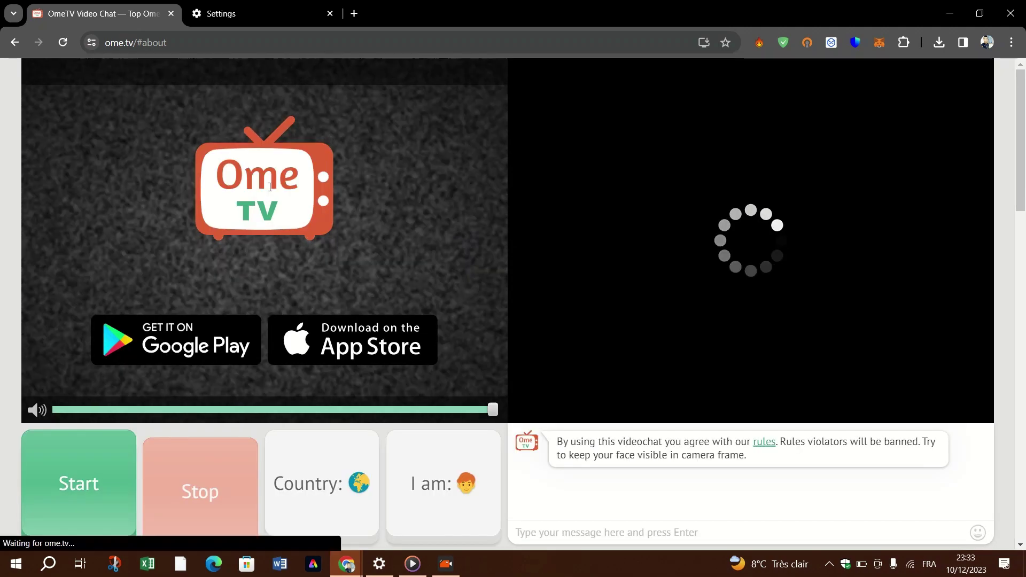
pyautogui.scroll(2, 375, 346)
pyautogui.scroll(7, 375, 346)
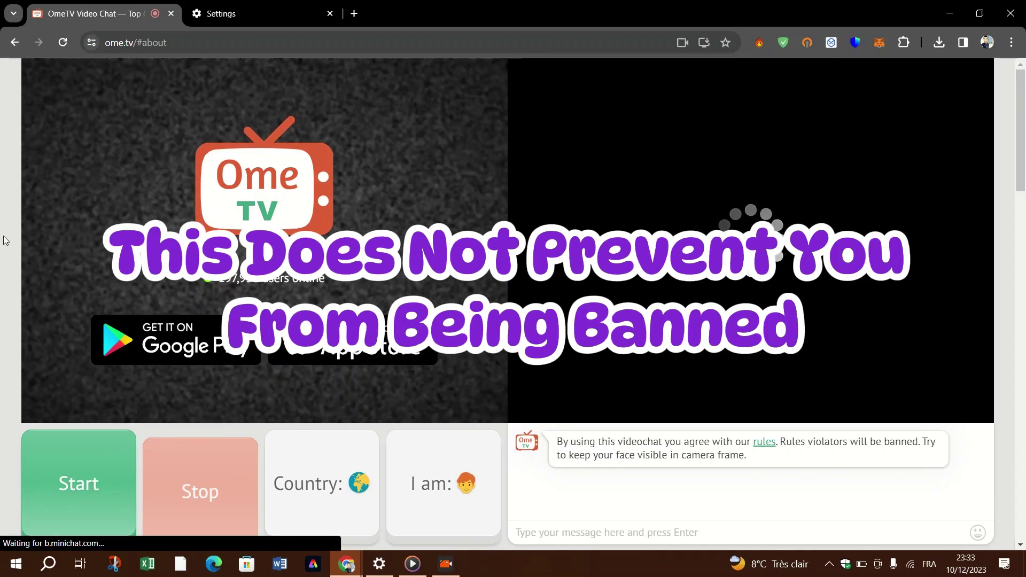
pyautogui.moveTo(44, 112)
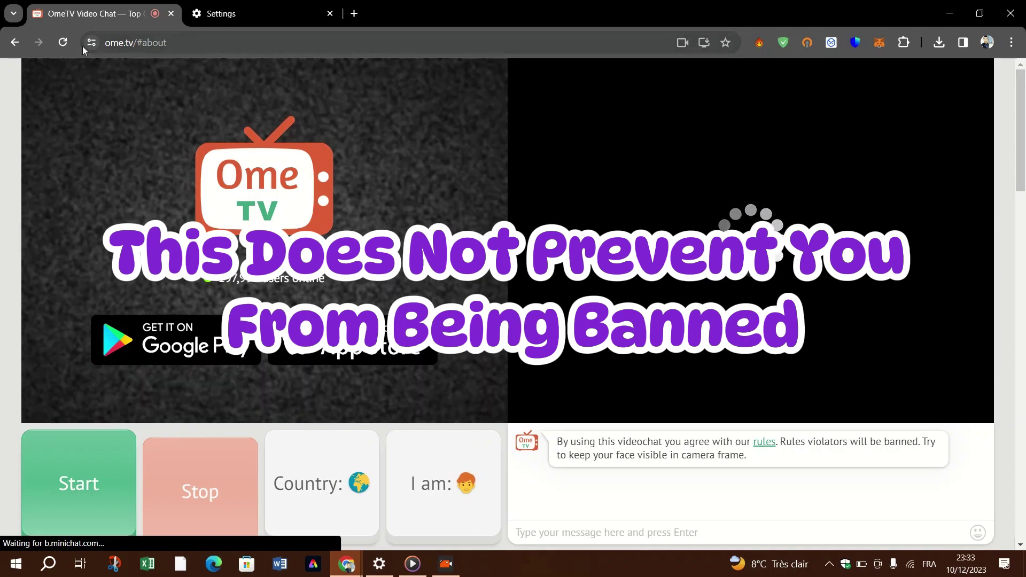
pyautogui.click(88, 490)
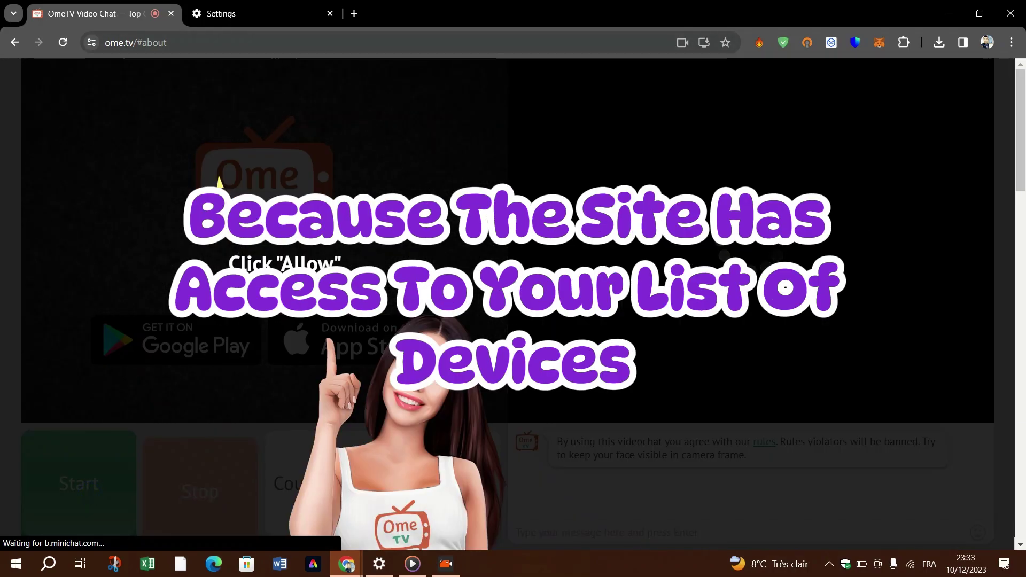
pyautogui.click(92, 43)
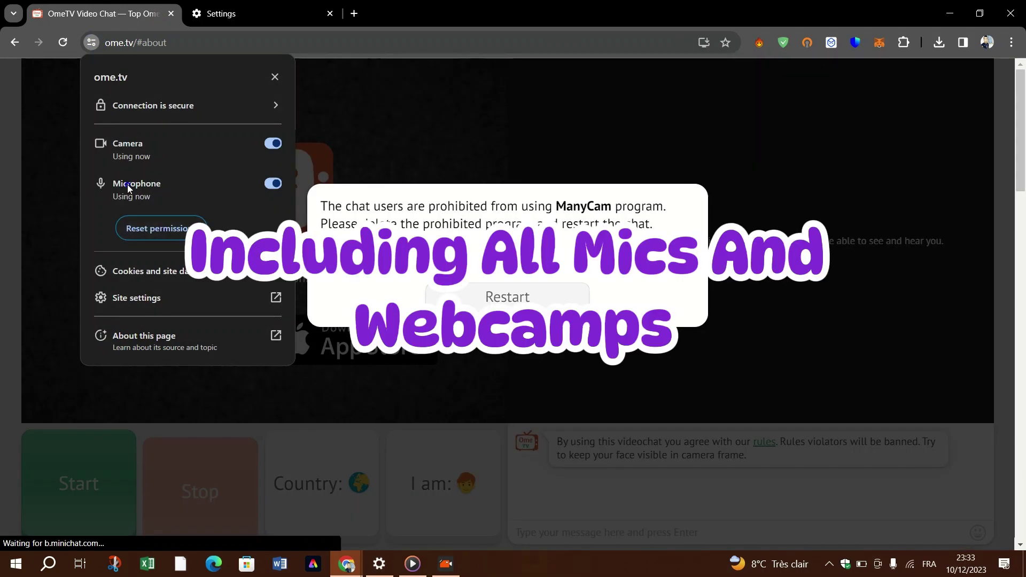
pyautogui.click(216, 303)
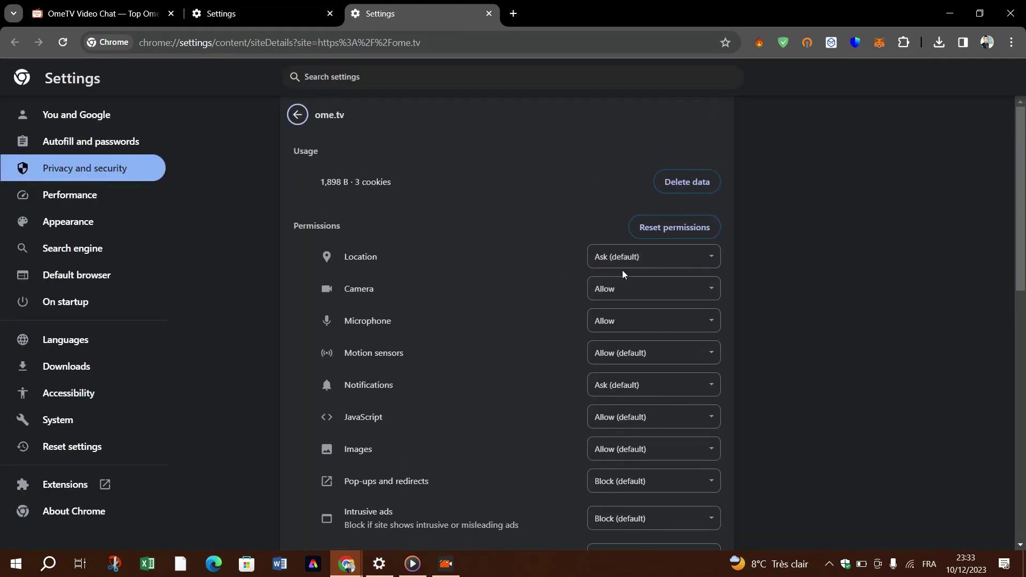
# - Keep ome.tv's microphone permission at Allow and scroll through its other site permissions
pyautogui.click(626, 325)
pyautogui.click(627, 325)
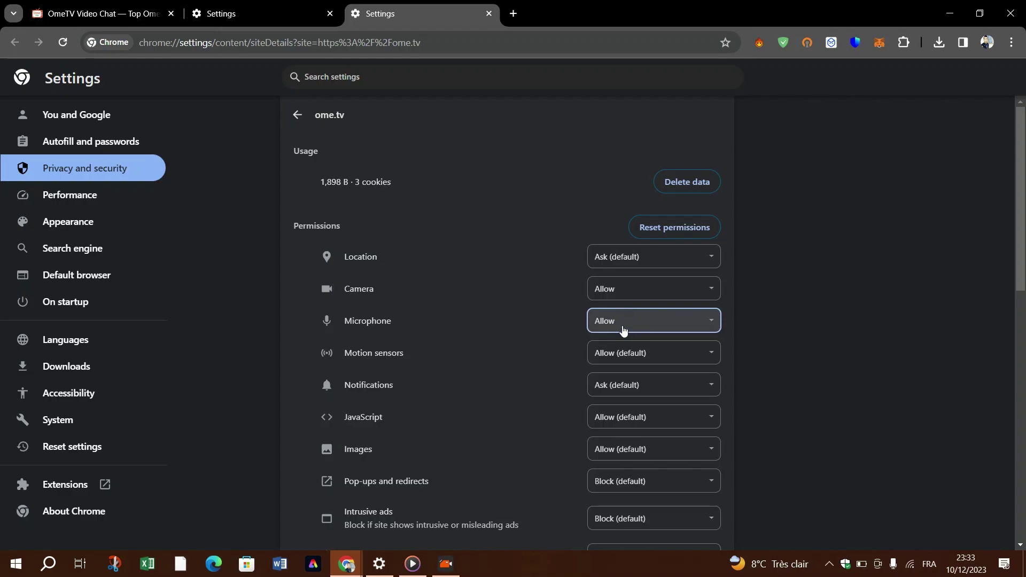
pyautogui.scroll(-3, 545, 321)
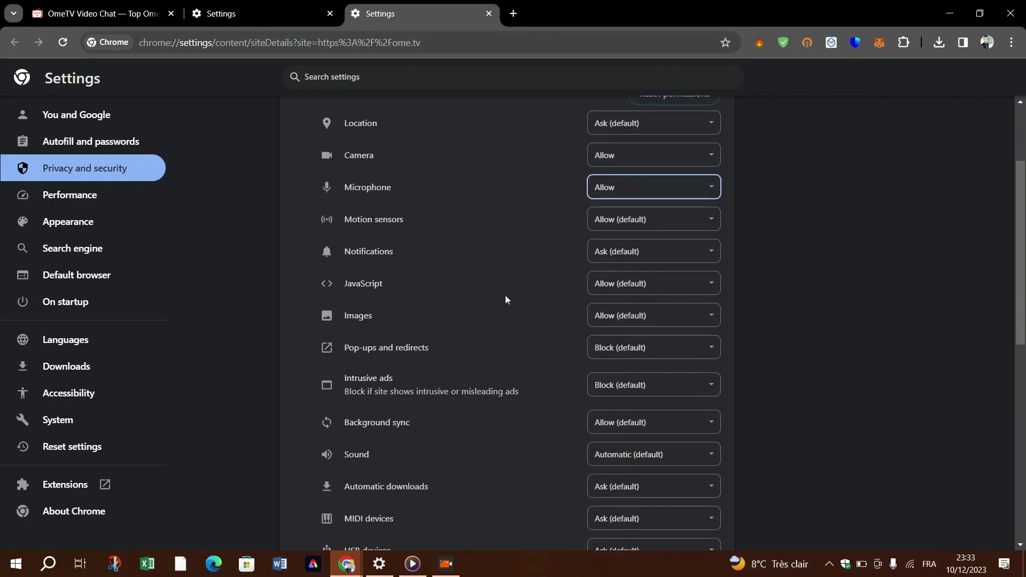
pyautogui.scroll(-1, 504, 295)
pyautogui.scroll(2, 451, 217)
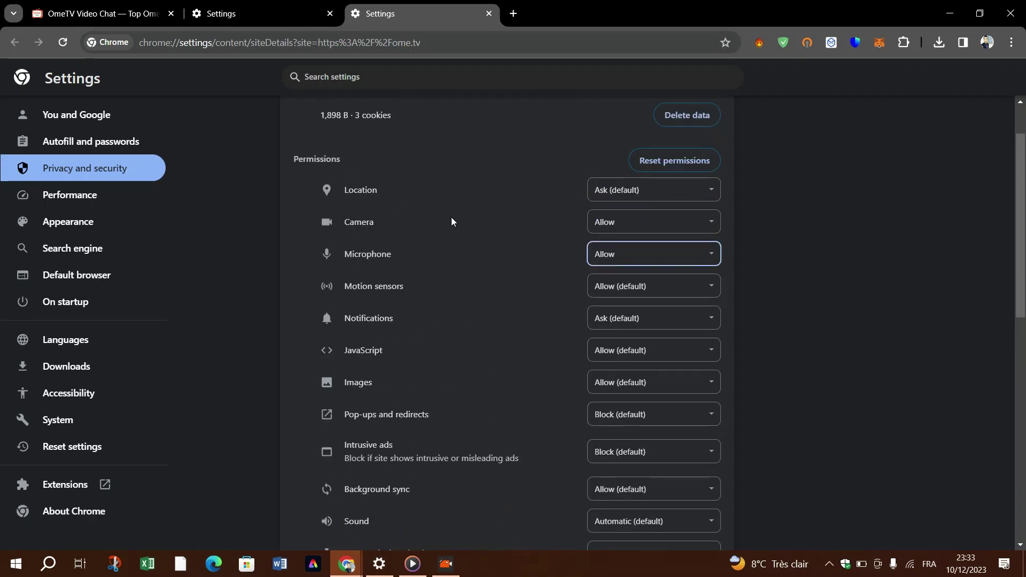
# - In Windows audio settings, expand the disabled ManyCam Virtual Microphone, then minimize Settings
pyautogui.click(379, 564)
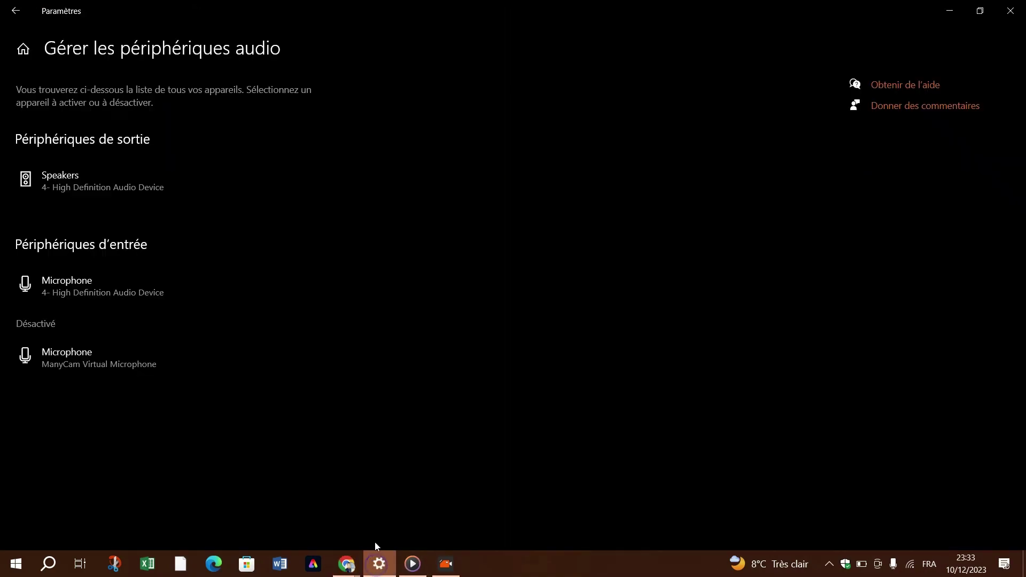
pyautogui.click(72, 368)
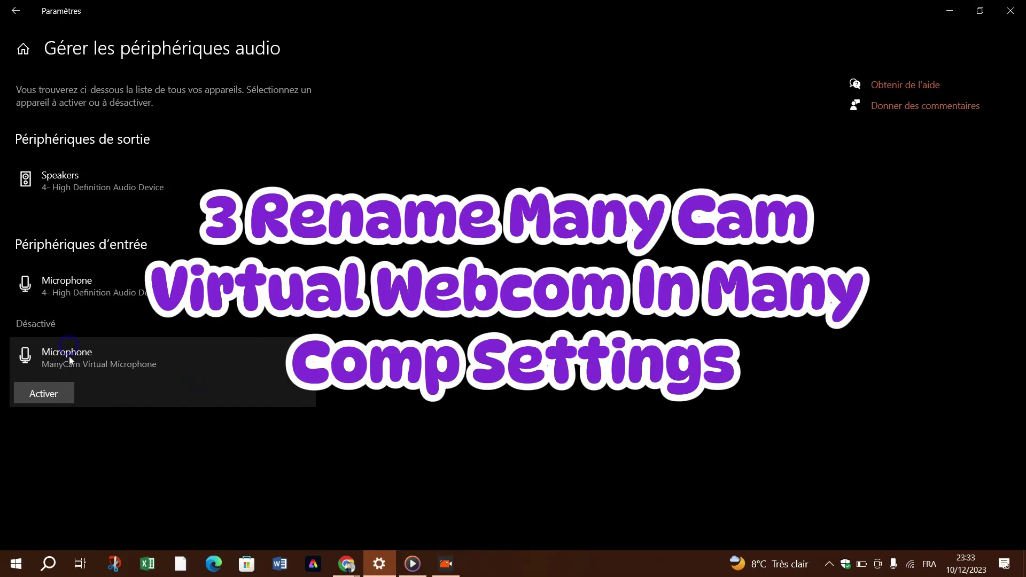
pyautogui.click(385, 560)
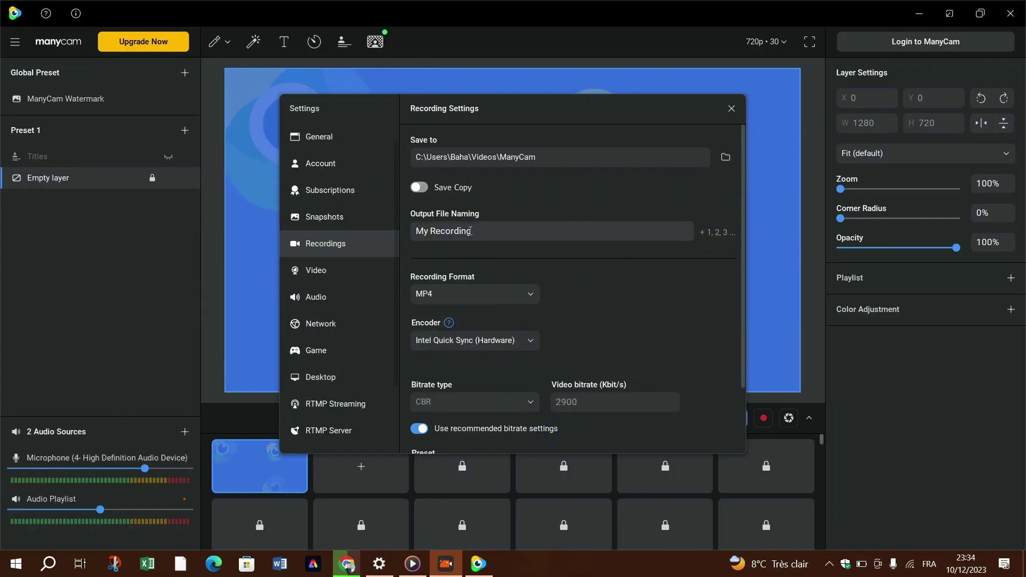
# - Replace ManyCam's recording output file name 'My Recording' with 'logitech c615'
pyautogui.doubleClick(469, 230)
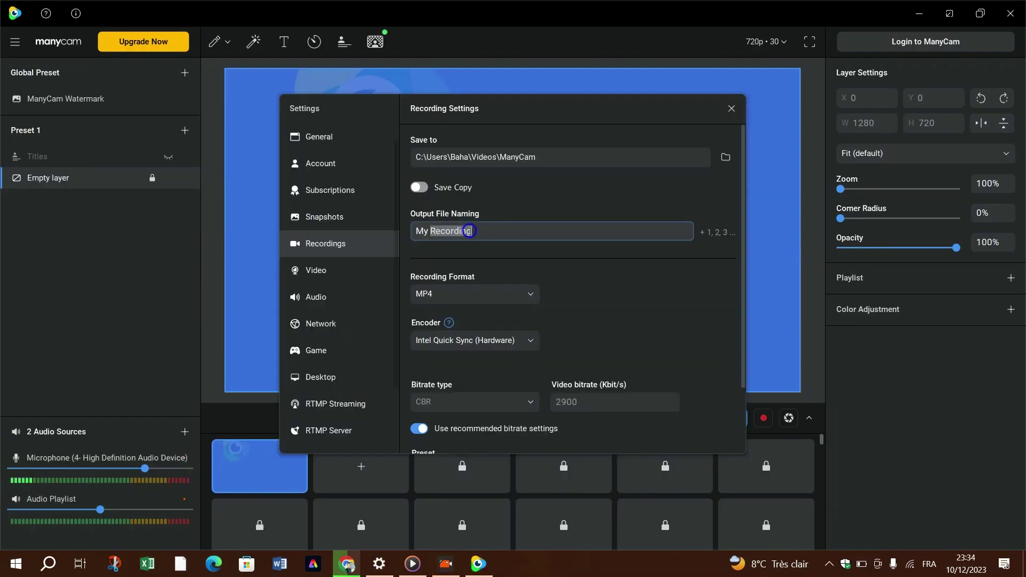
pyautogui.click(469, 231)
pyautogui.press('BackSpace')
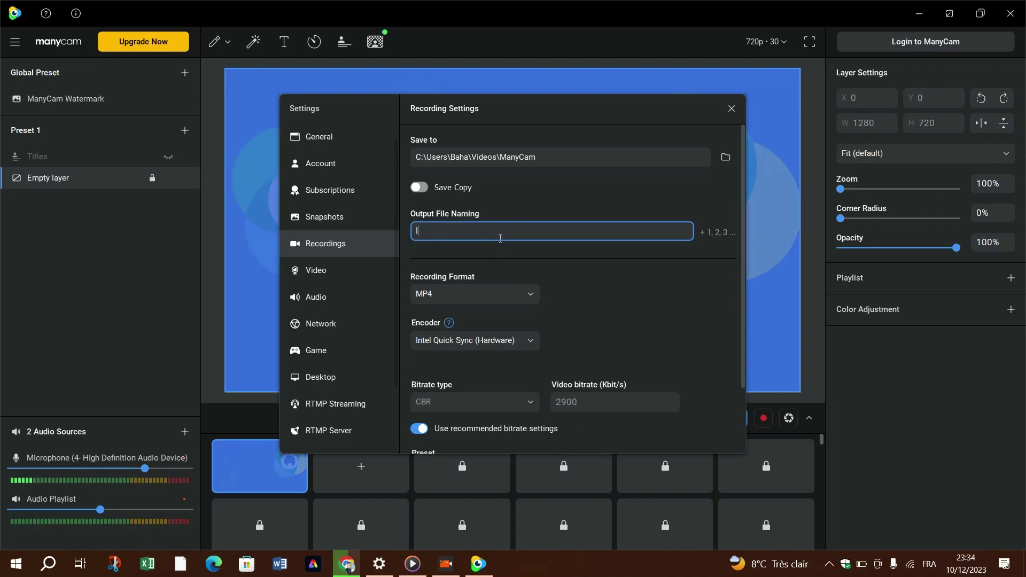
pyautogui.write('logitech v')
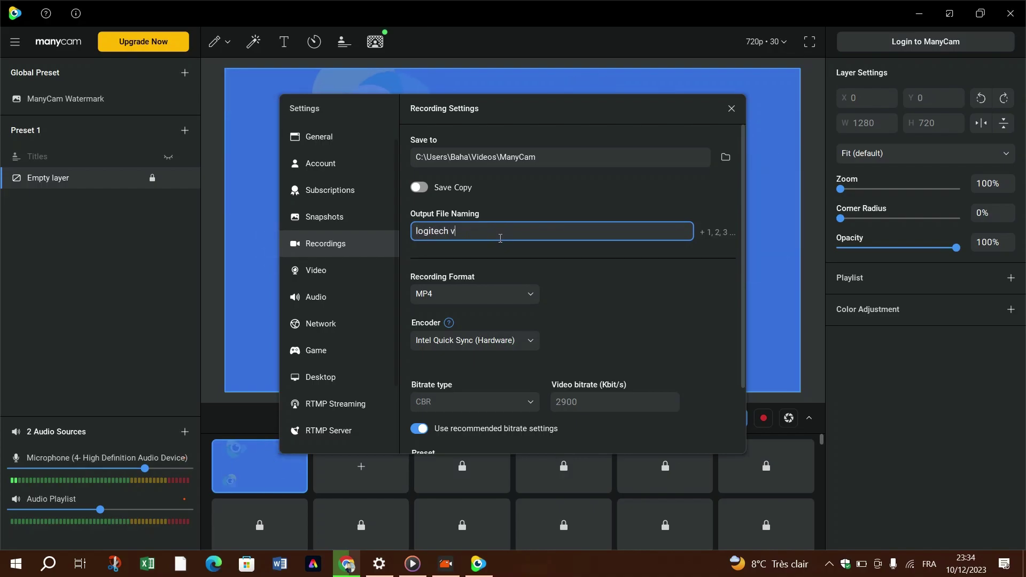
pyautogui.press('BackSpace')
pyautogui.write('c')
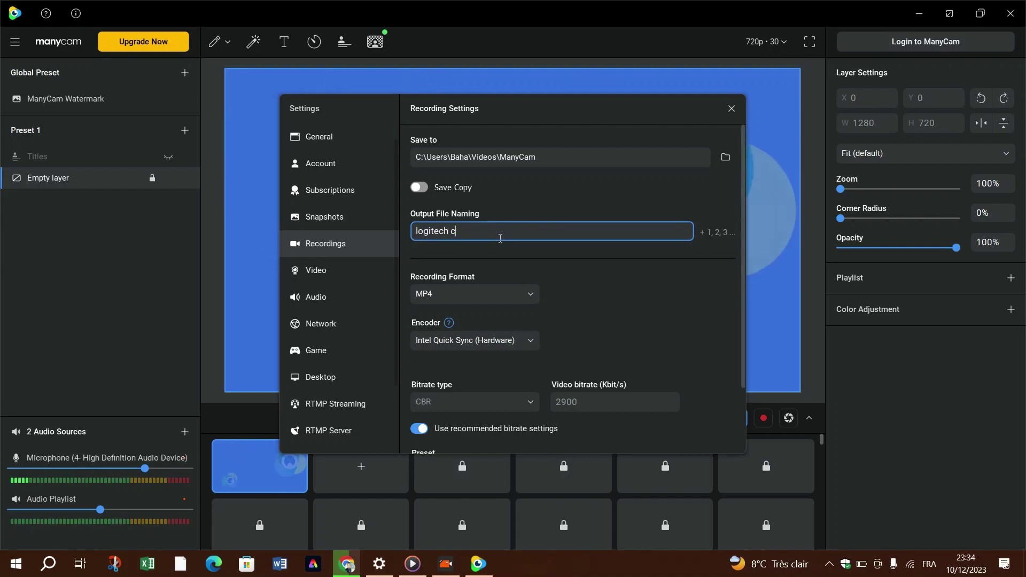
pyautogui.write('615')
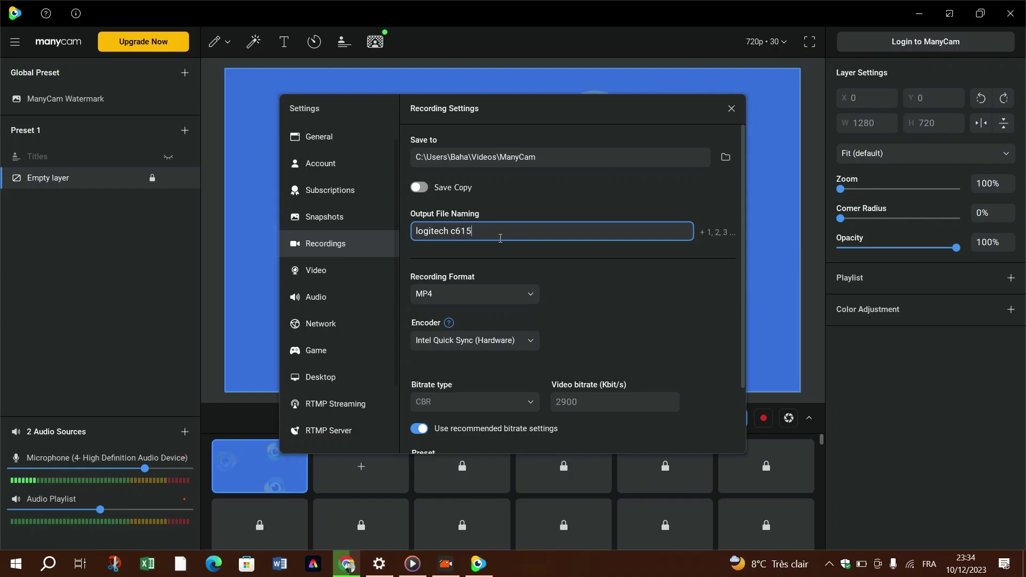
pyautogui.scroll(-2, 680, 350)
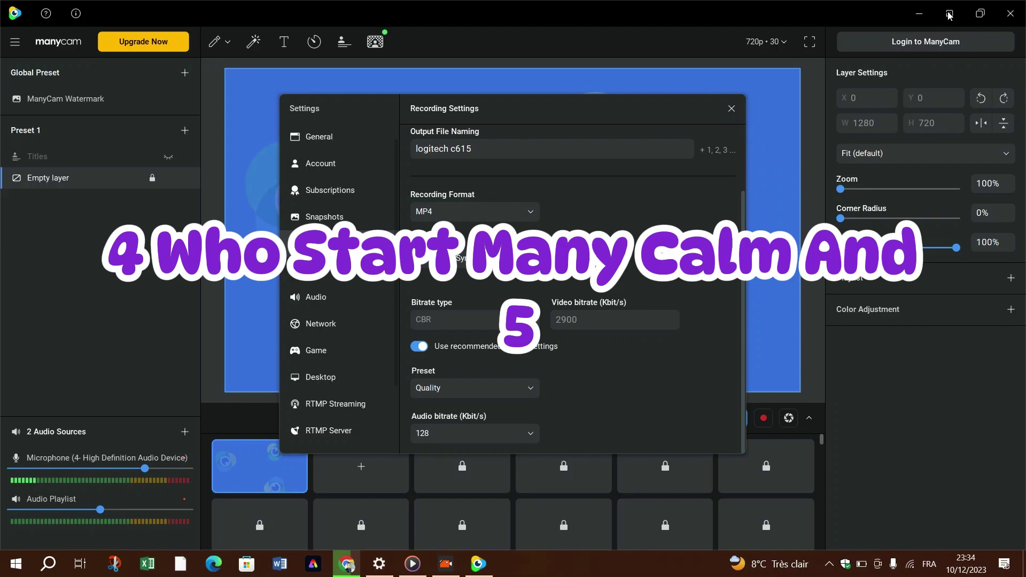
# - Close ManyCam's recording settings, open the 'OmeTV Video Chat' search result, then return to ManyCam
pyautogui.click(731, 109)
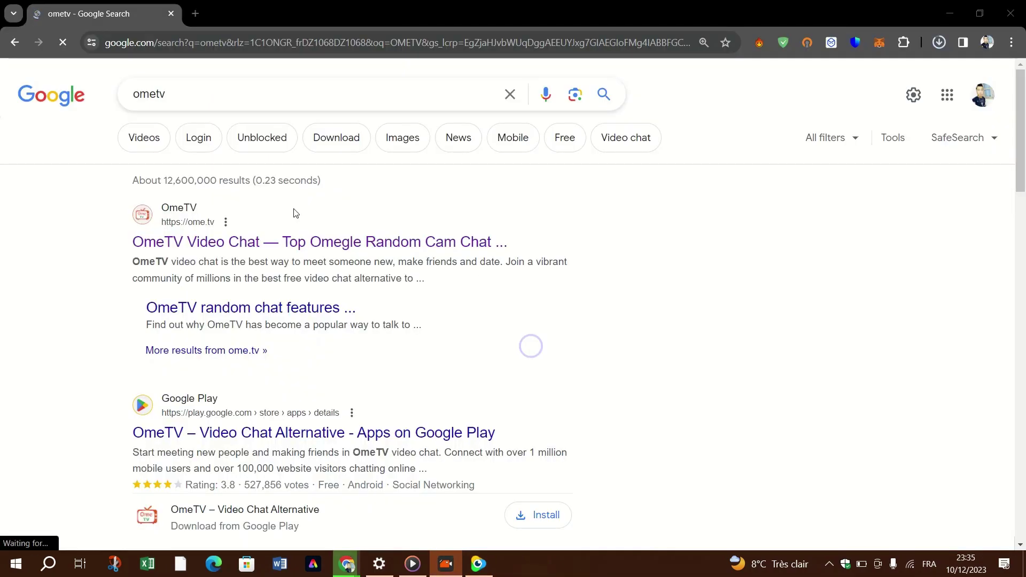
pyautogui.click(231, 247)
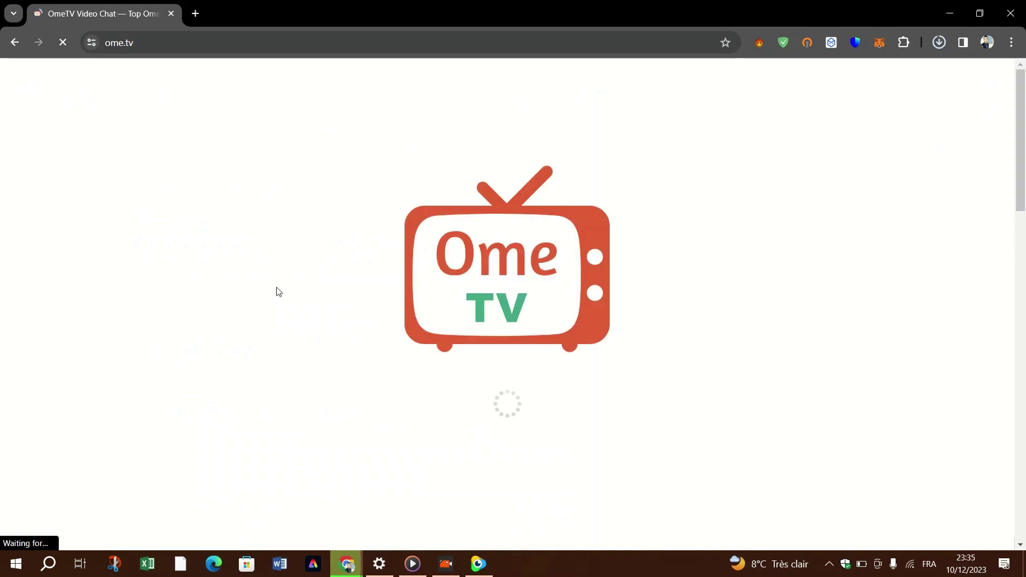
pyautogui.click(478, 563)
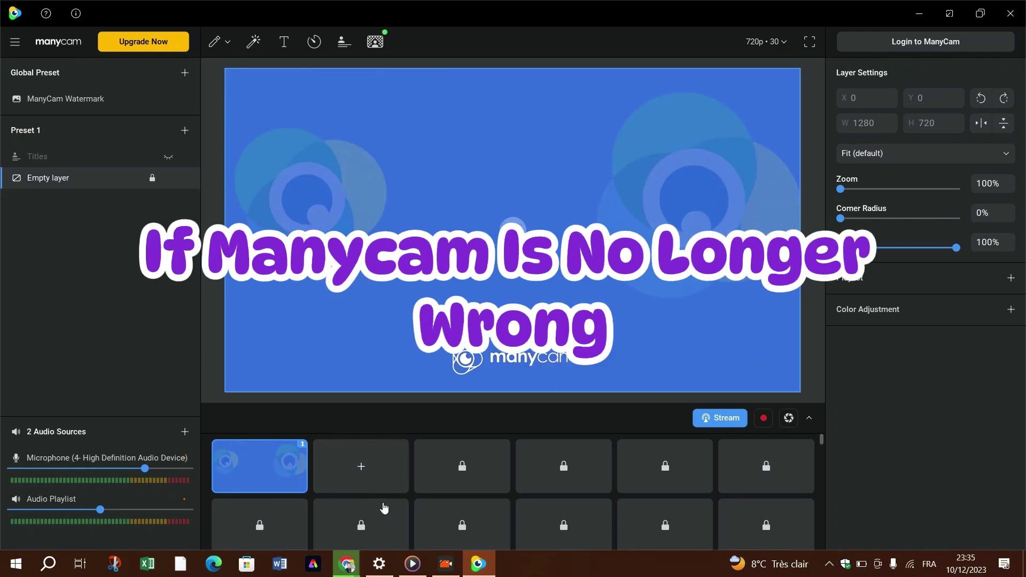
# - Glance at Windows audio devices and ManyCam, then bring the OmeTV chat page back
pyautogui.click(379, 564)
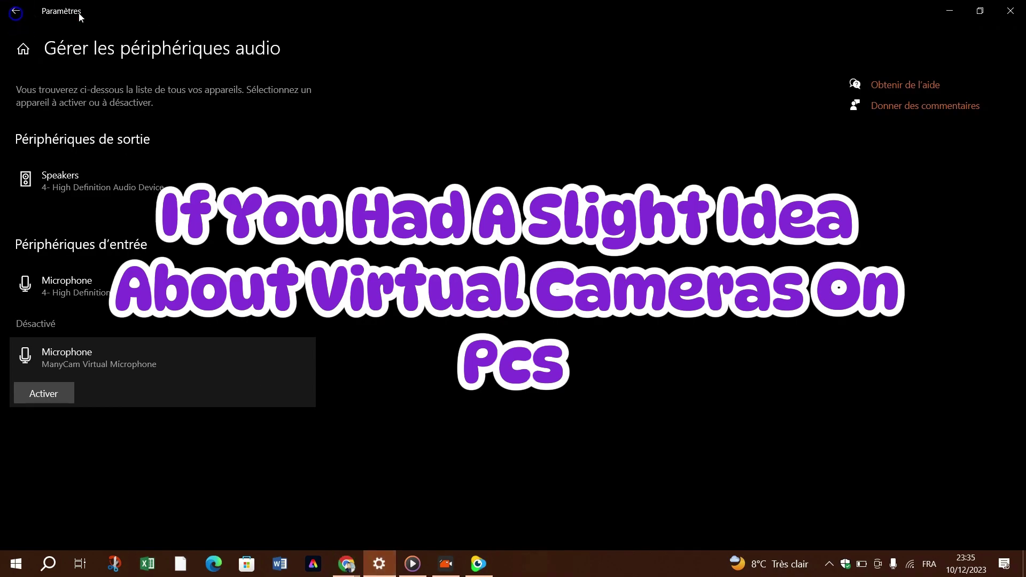
pyautogui.click(473, 570)
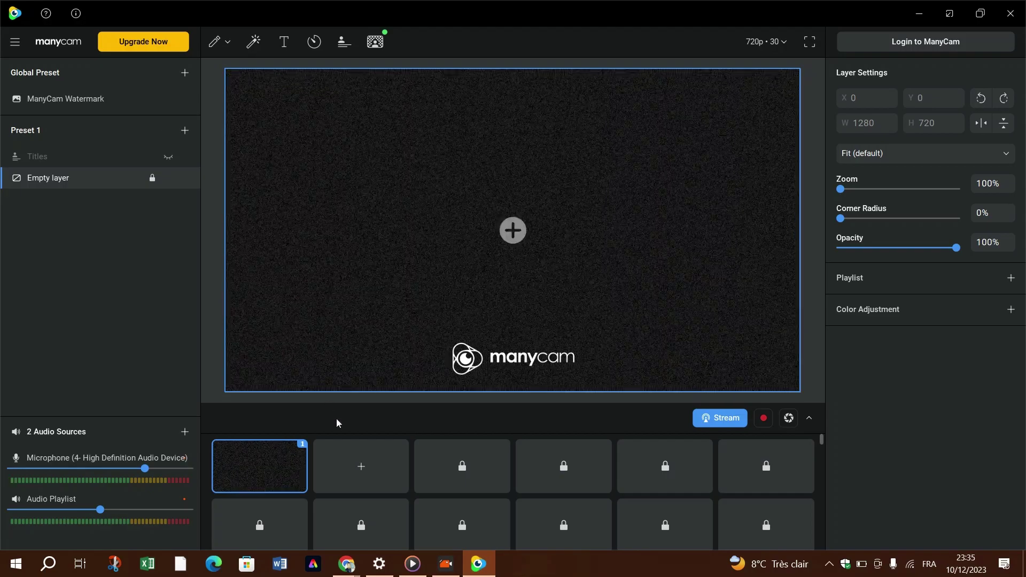
pyautogui.click(360, 574)
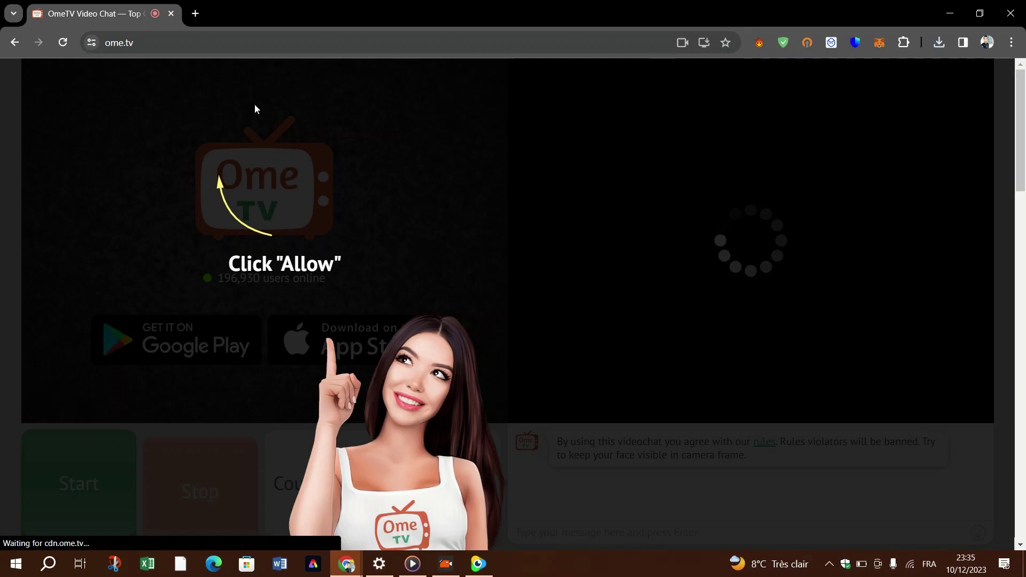
# - Verify camera and microphone are allowed for ome.tv, then switch back to ManyCam
pyautogui.click(88, 44)
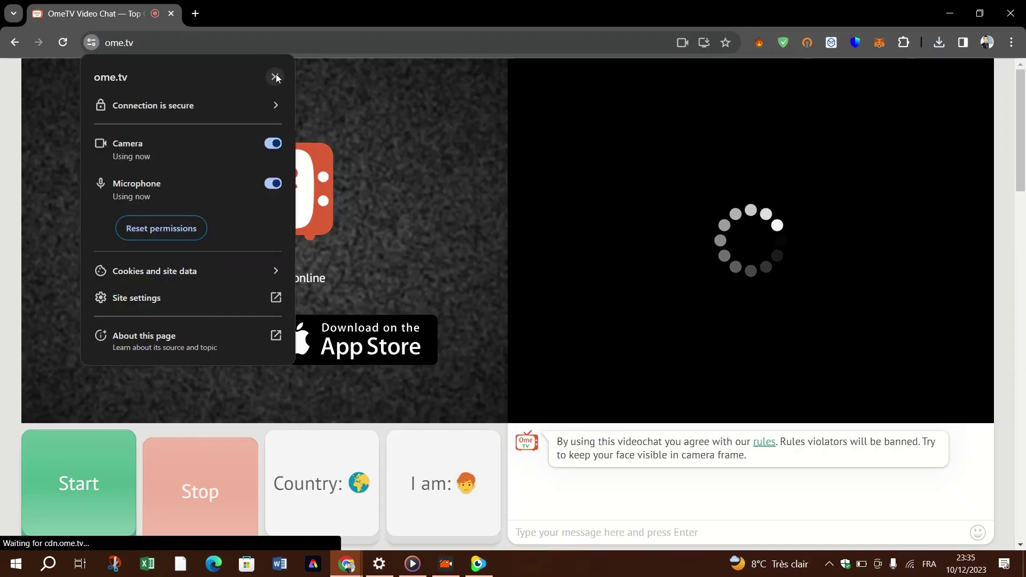
pyautogui.click(276, 77)
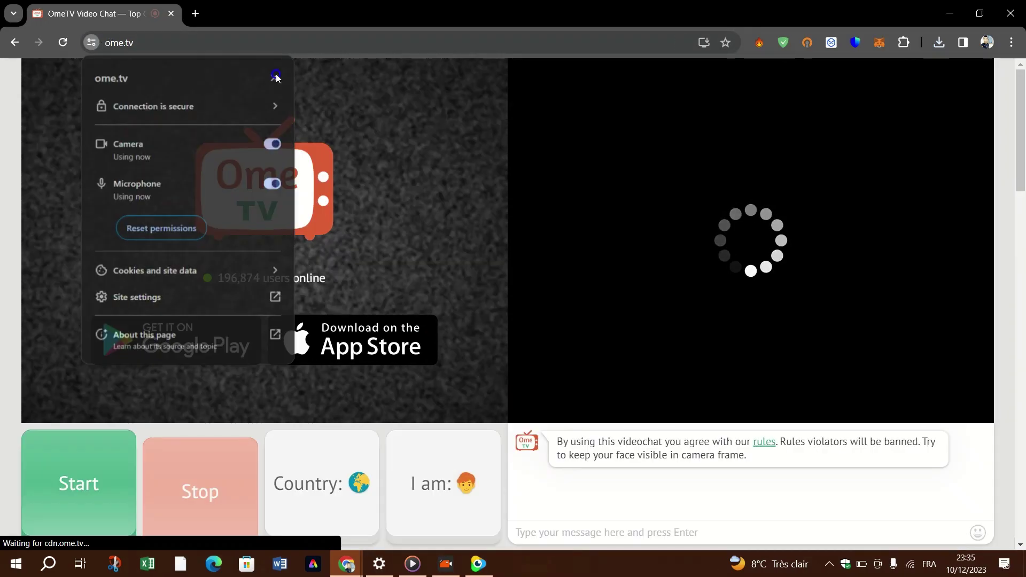
pyautogui.scroll(-7, 336, 259)
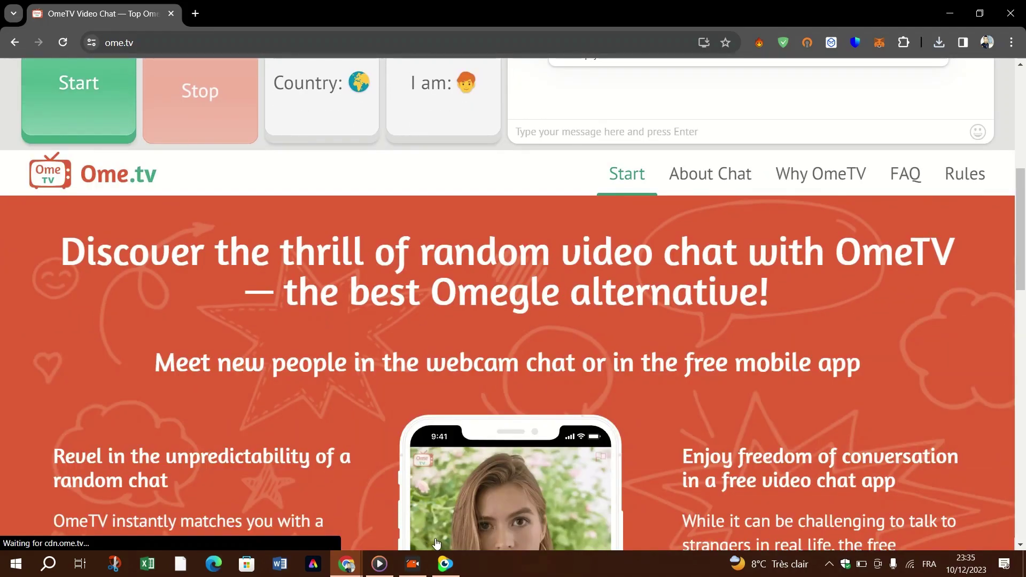
pyautogui.click(445, 564)
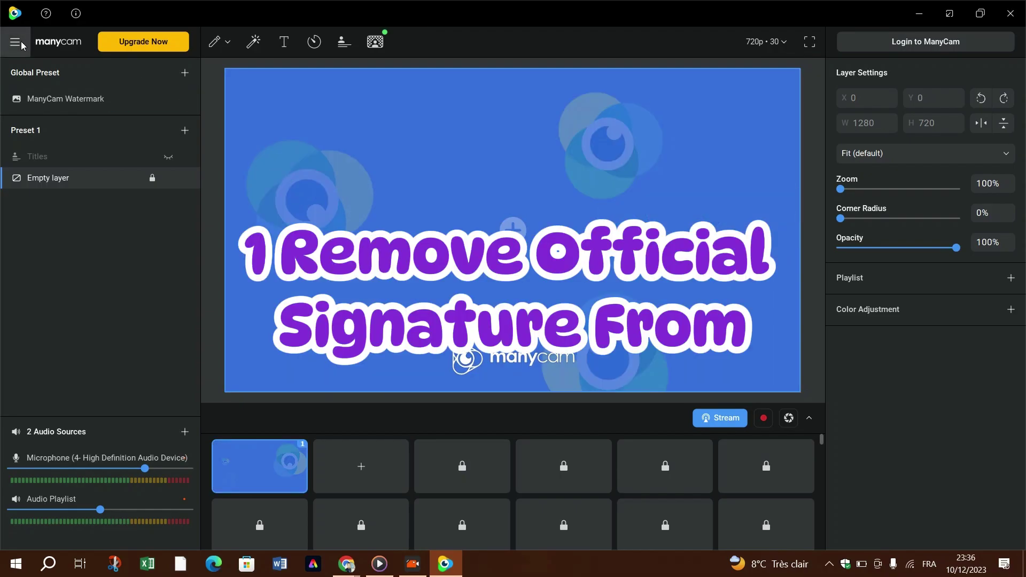
# - Dismiss ManyCam's main menu and bring the OmeTV Chrome window to the front
pyautogui.click(15, 42)
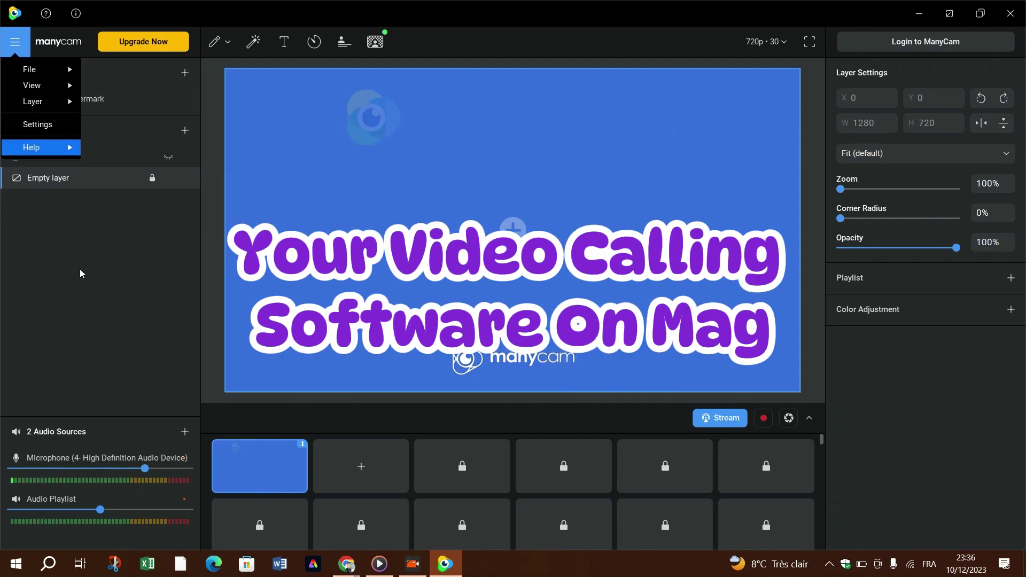
pyautogui.click(81, 270)
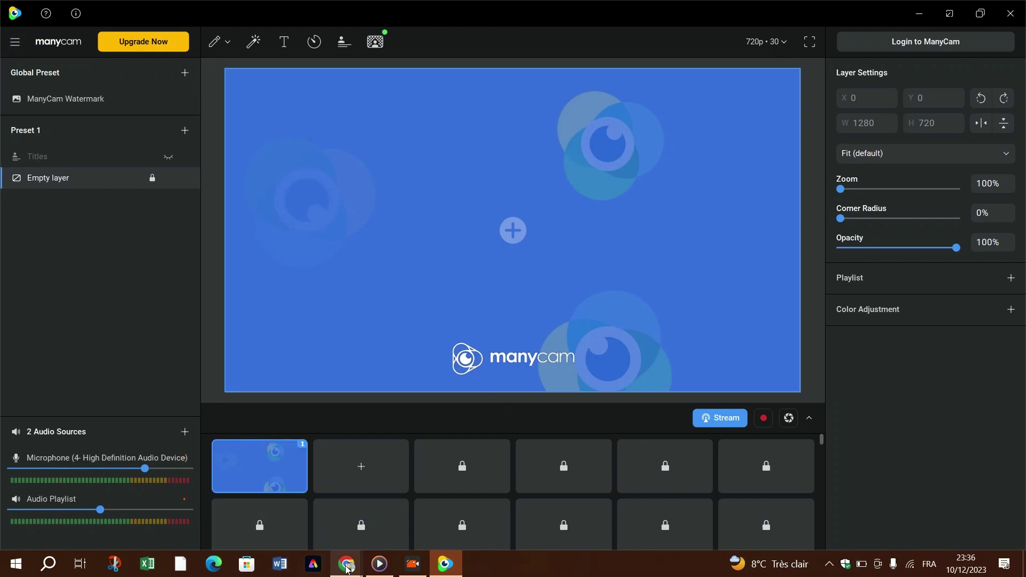
pyautogui.moveTo(346, 569)
pyautogui.click(401, 518)
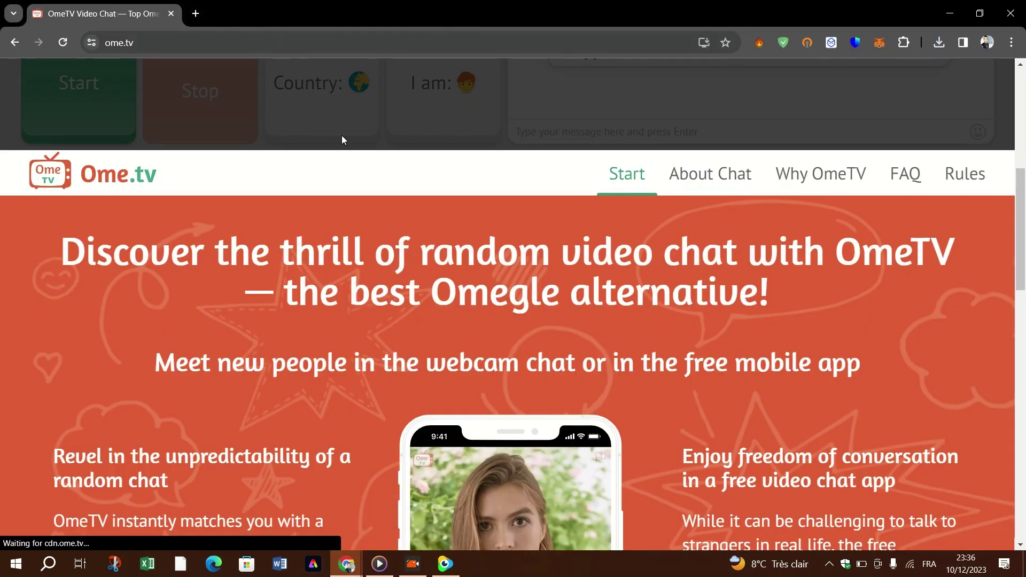
# - Scroll through ome.tv's About Chat introduction to random video chat
pyautogui.scroll(-1, 374, 320)
pyautogui.scroll(4, 374, 320)
pyautogui.scroll(-4, 374, 319)
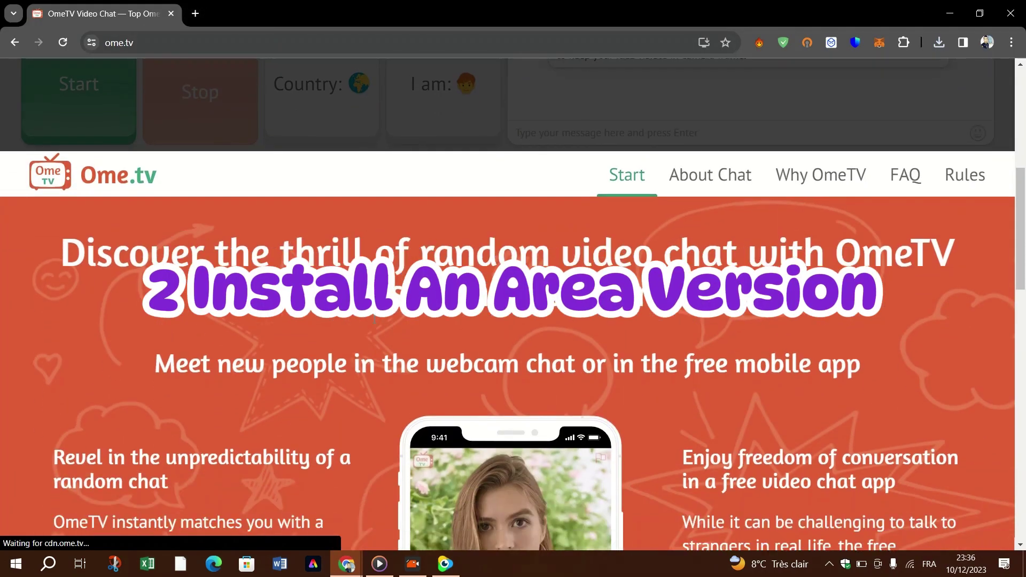
pyautogui.scroll(-2, 374, 319)
pyautogui.scroll(1, 374, 319)
pyautogui.scroll(-1, 374, 319)
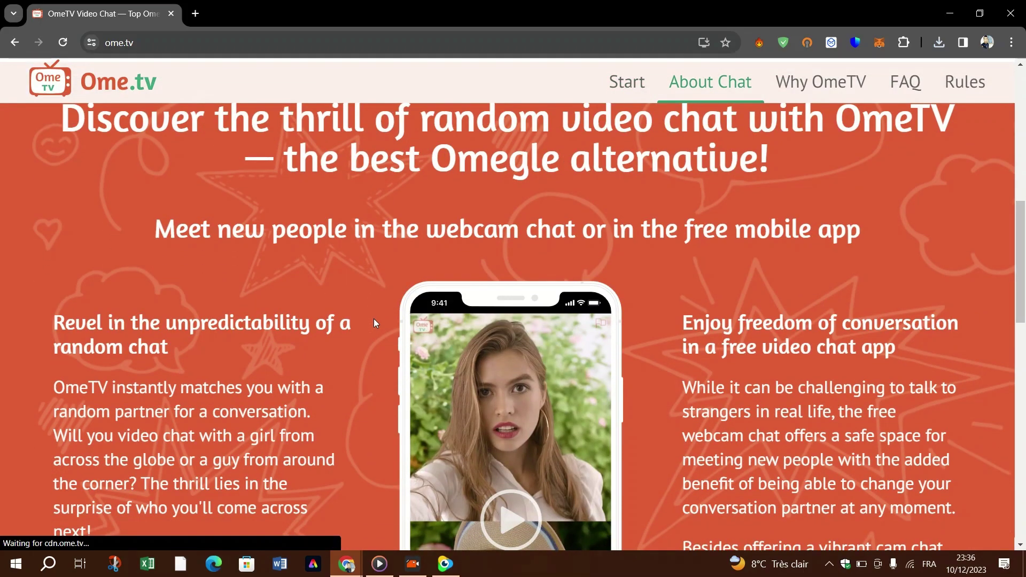
pyautogui.scroll(-10, 373, 319)
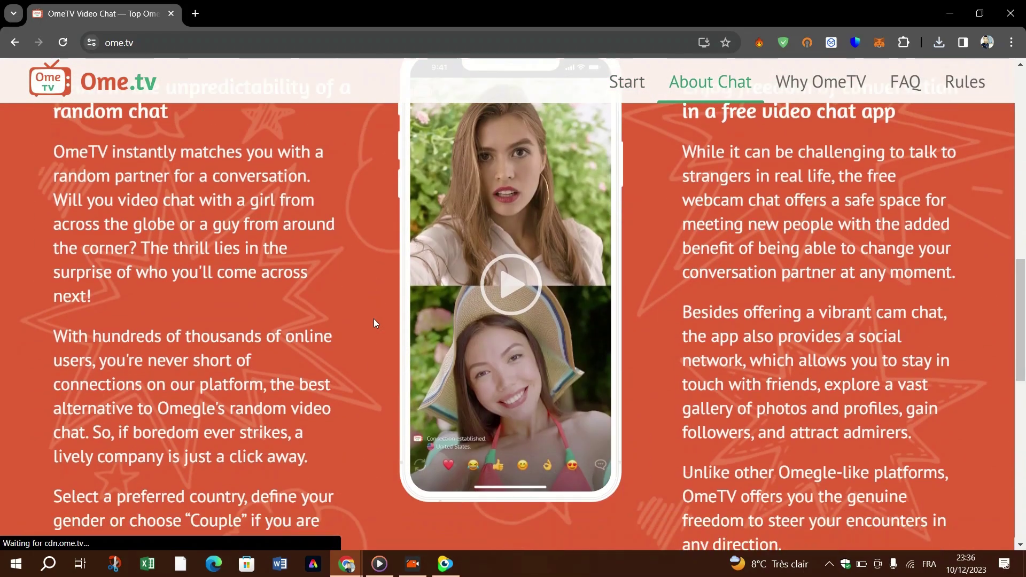
# - Switch to ManyCam and open Settings from its main menu
pyautogui.click(445, 565)
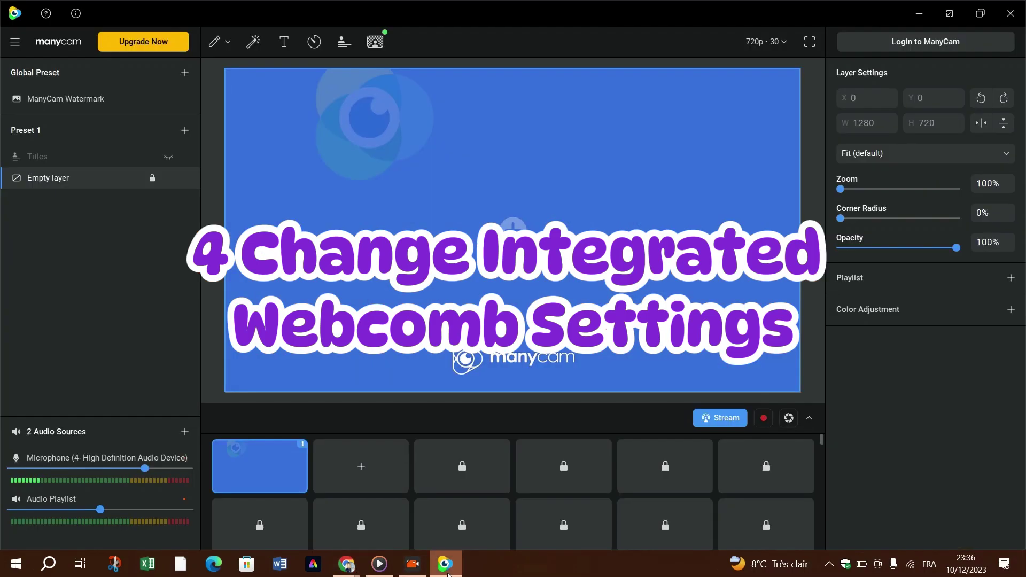
pyautogui.click(10, 41)
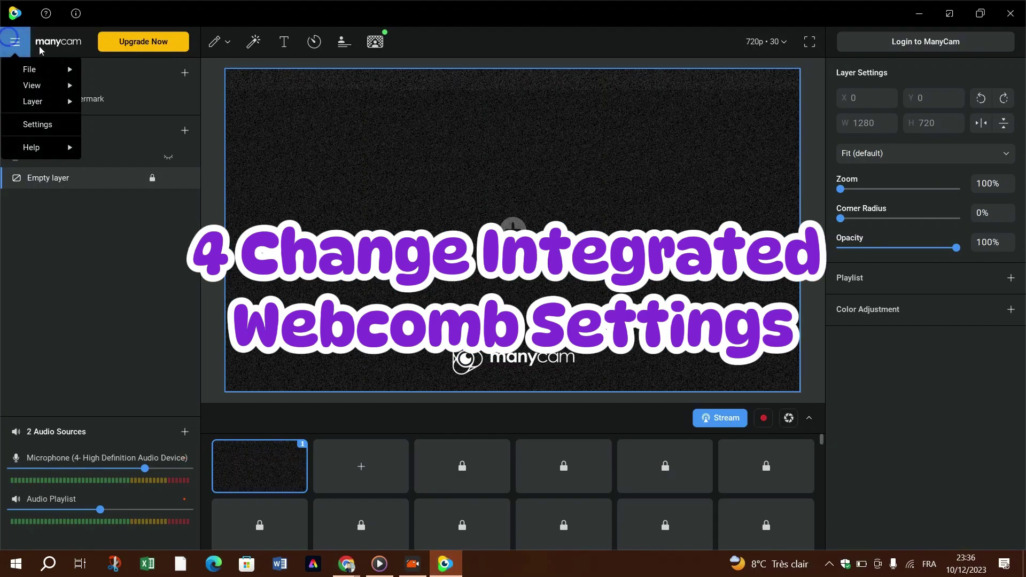
pyautogui.click(56, 129)
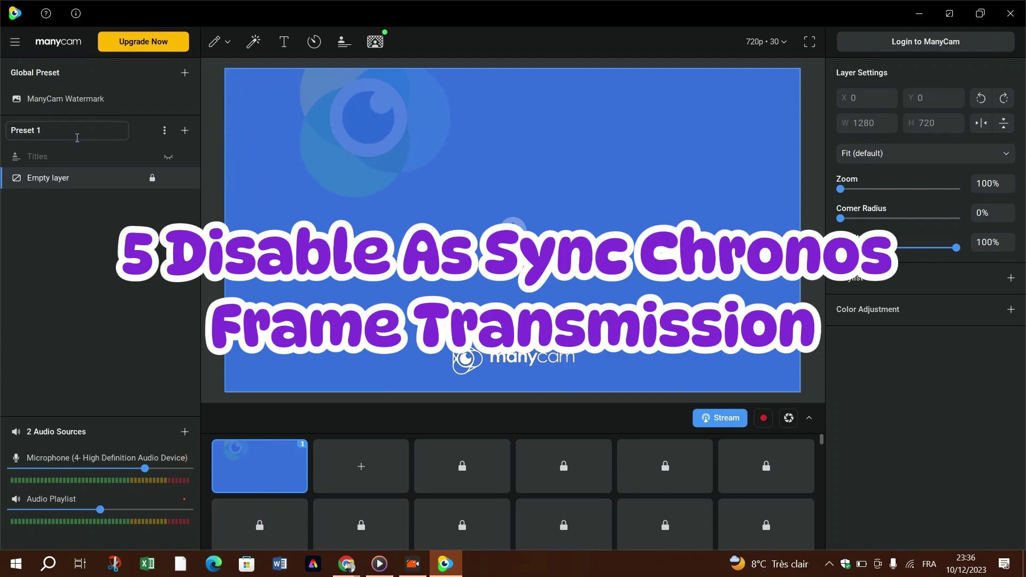
pyautogui.click(24, 44)
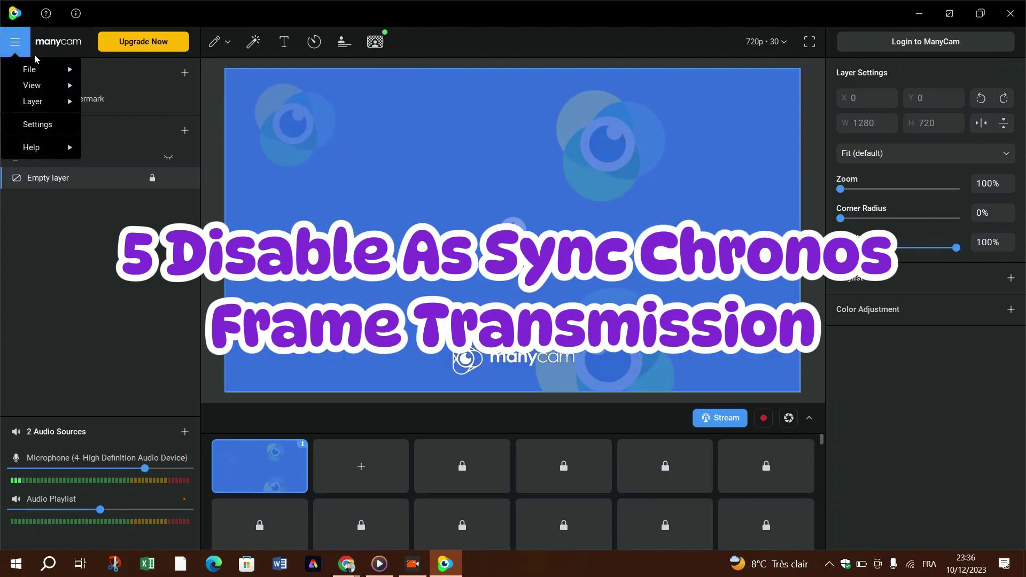
pyautogui.click(54, 123)
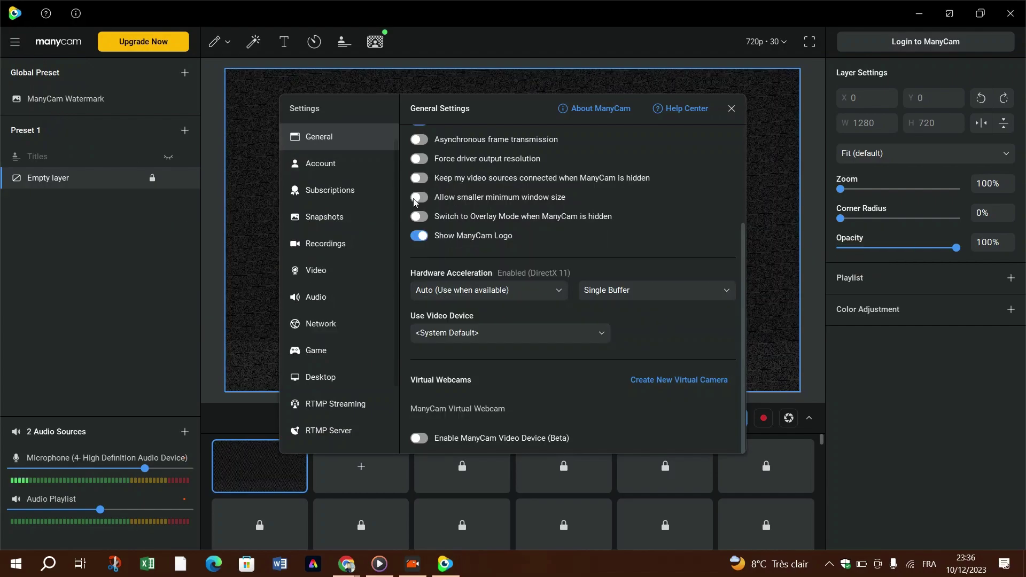
# - Browse the Recordings, Snapshots and Account settings pages, ending on Video
pyautogui.click(346, 249)
pyautogui.click(327, 270)
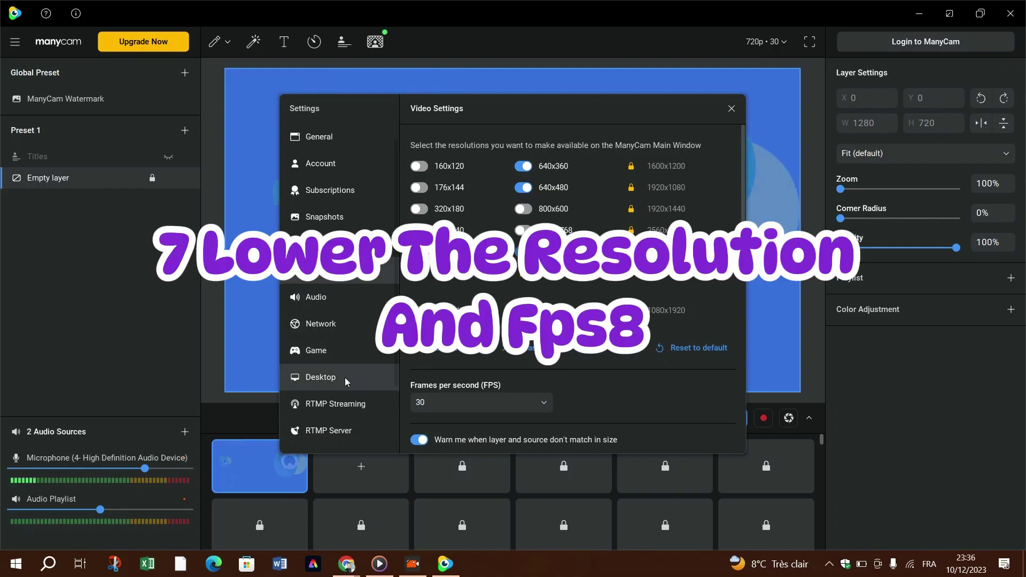
pyautogui.click(323, 243)
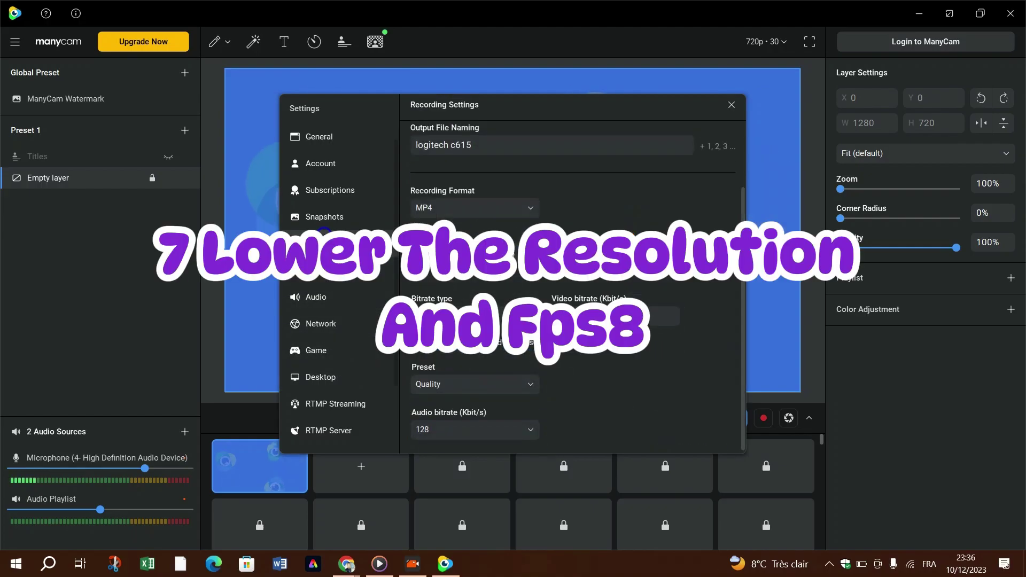
pyautogui.click(341, 213)
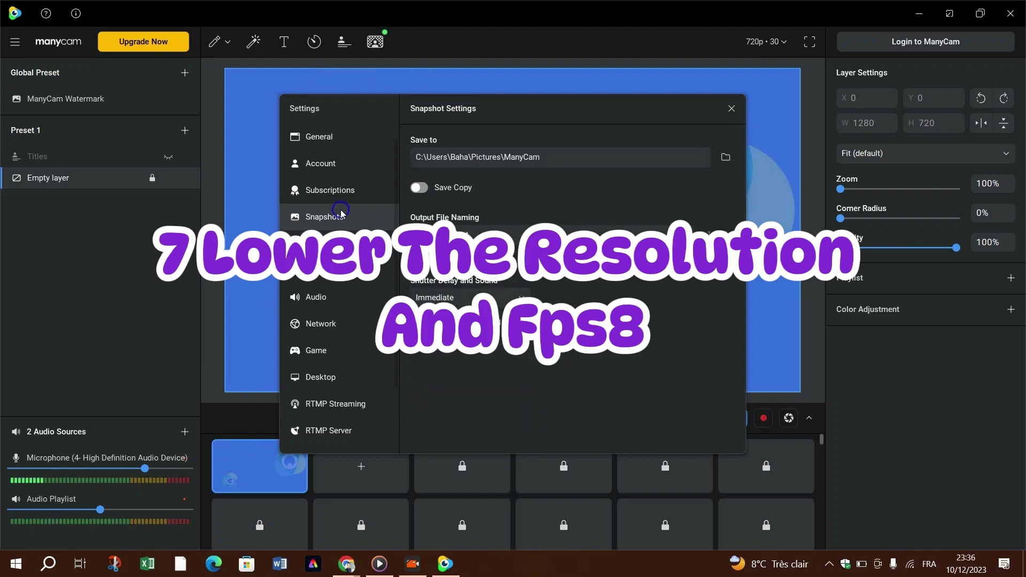
pyautogui.click(341, 187)
pyautogui.click(349, 267)
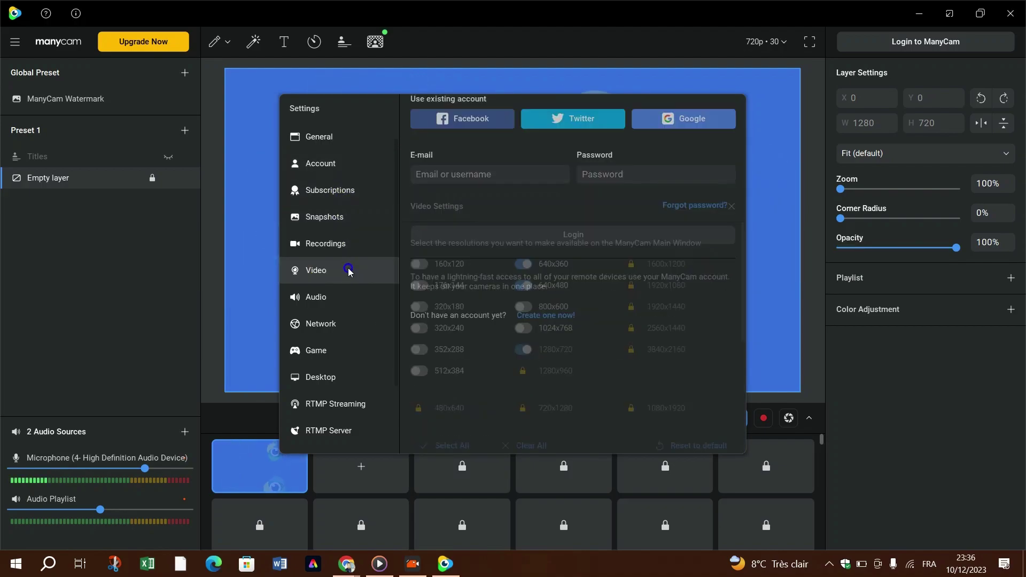
# - Review Video resolutions (640x360, 640x480, 1280x720) at 30 FPS, check Audio and Network, return to Video
pyautogui.scroll(-2, 467, 253)
pyautogui.scroll(-1, 466, 249)
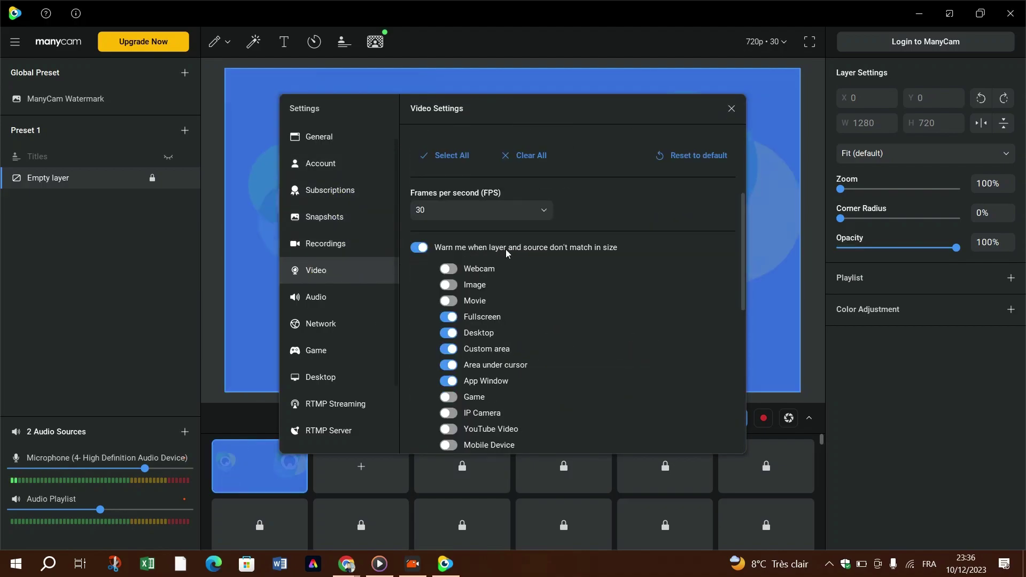
pyautogui.scroll(-2, 516, 268)
pyautogui.scroll(-3, 547, 274)
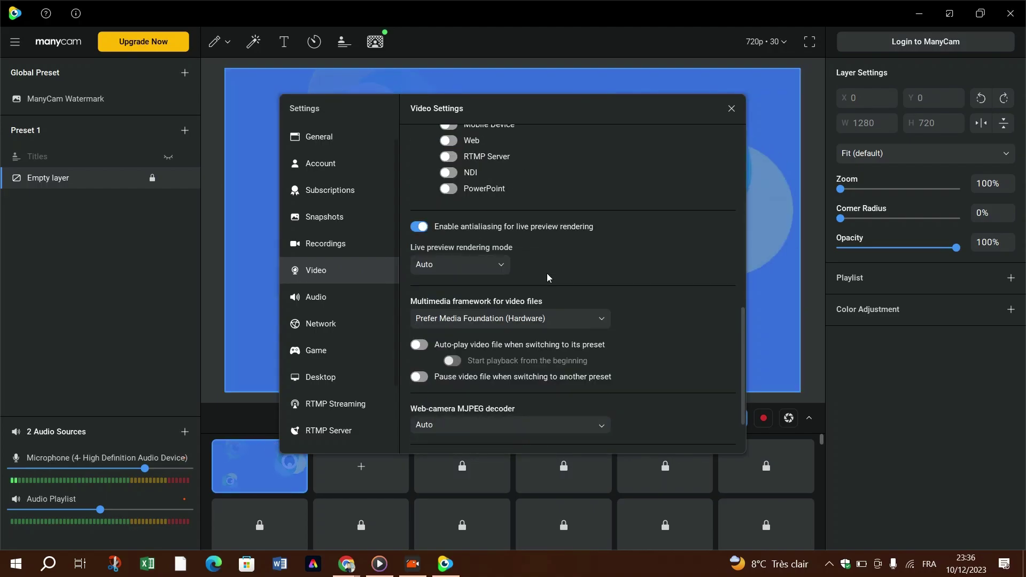
pyautogui.scroll(-1, 547, 274)
pyautogui.click(322, 299)
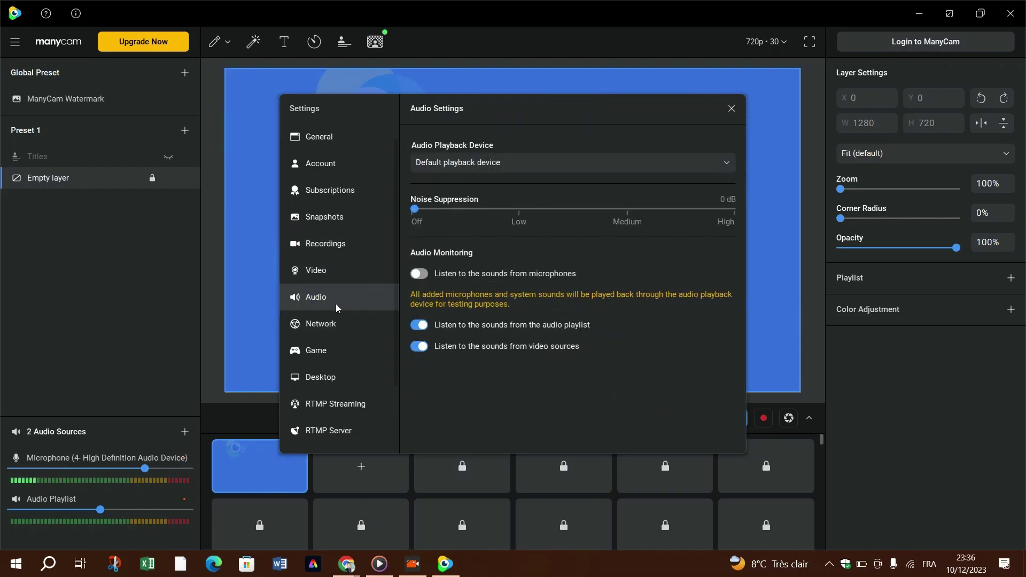
pyautogui.click(337, 323)
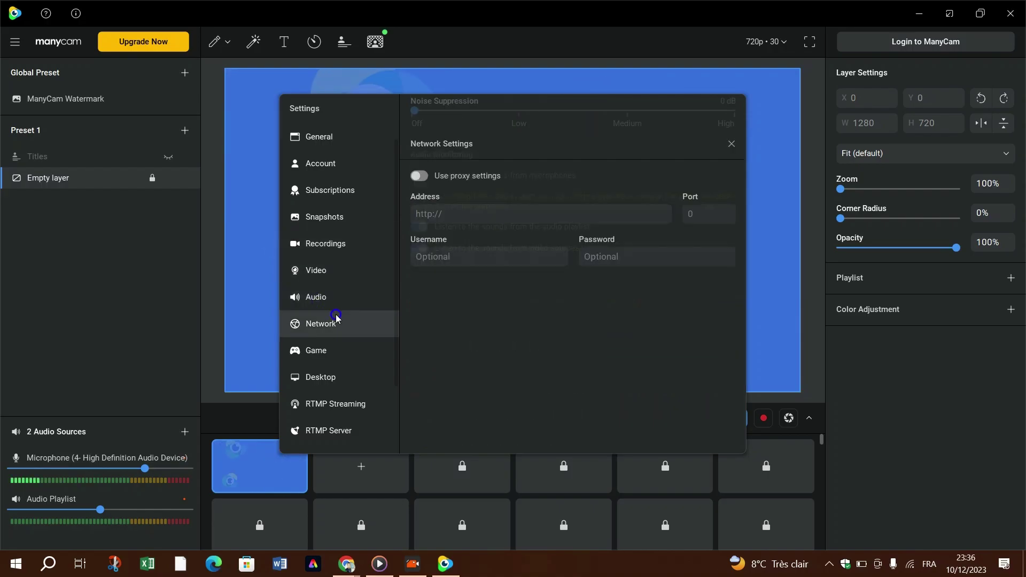
pyautogui.click(347, 275)
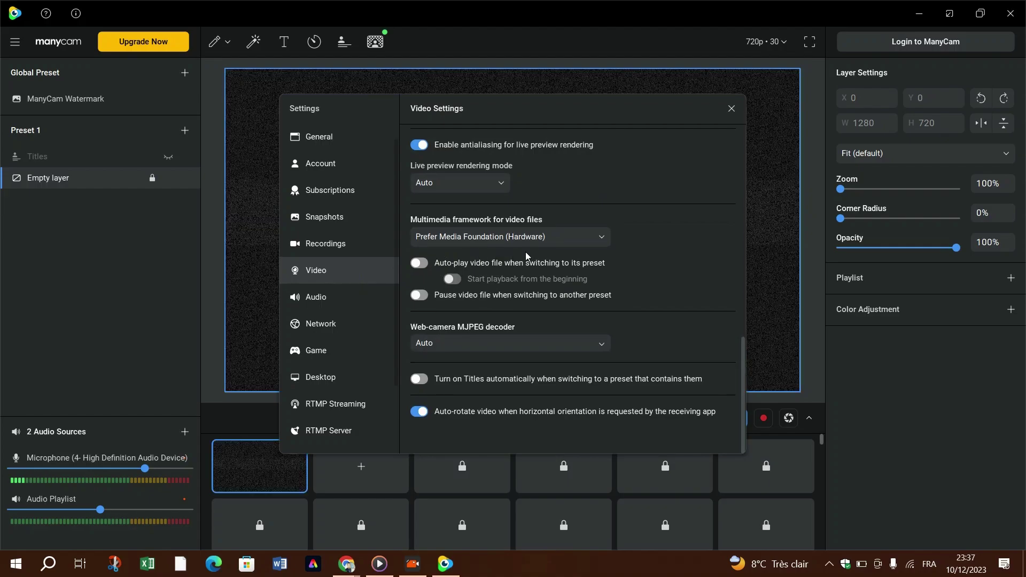
pyautogui.scroll(10, 525, 252)
pyautogui.scroll(1, 526, 253)
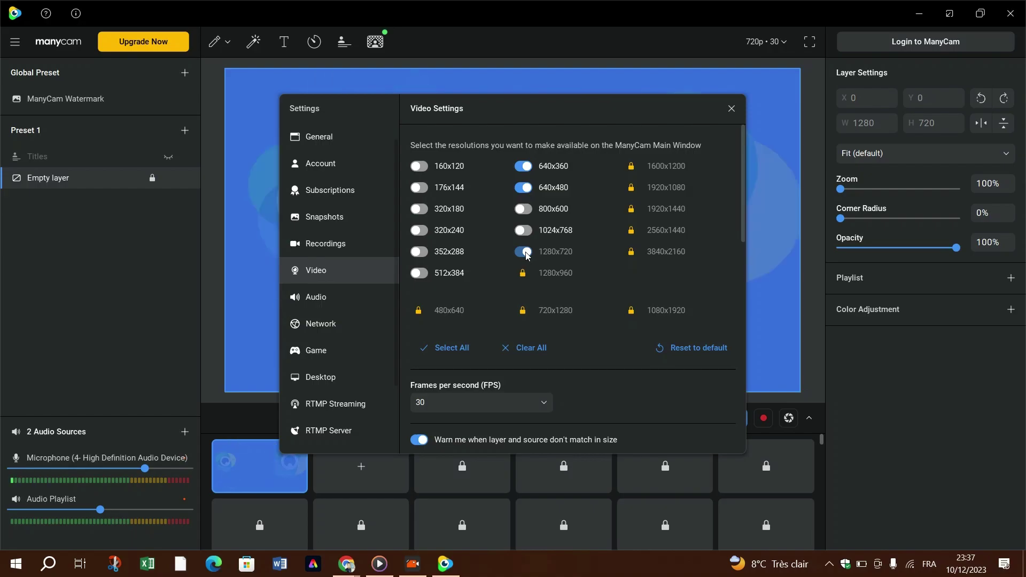
# - Scroll ManyCam's Video settings sidebar down and back up to review the resolution options
pyautogui.scroll(-1, 311, 312)
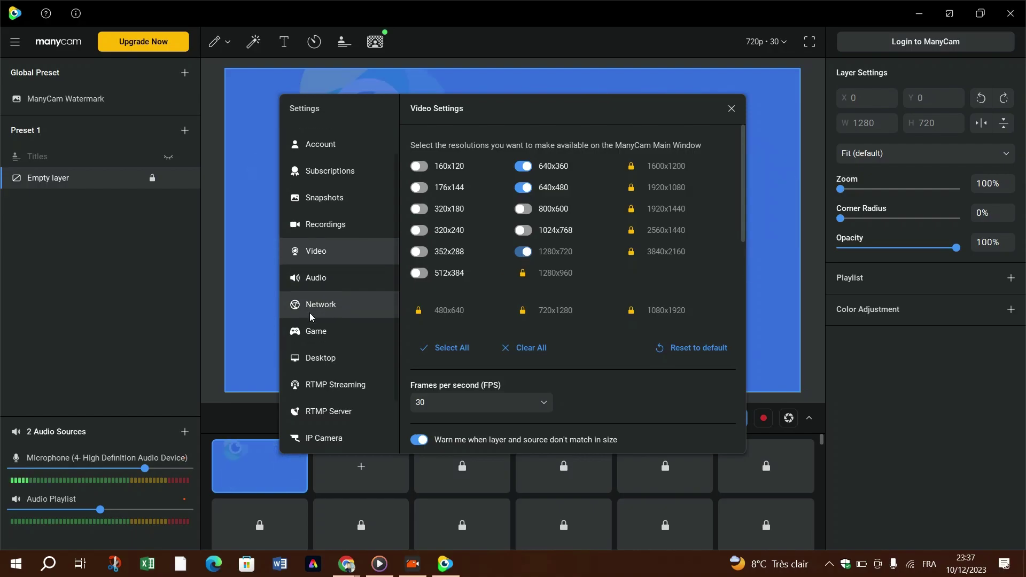
pyautogui.scroll(1, 316, 314)
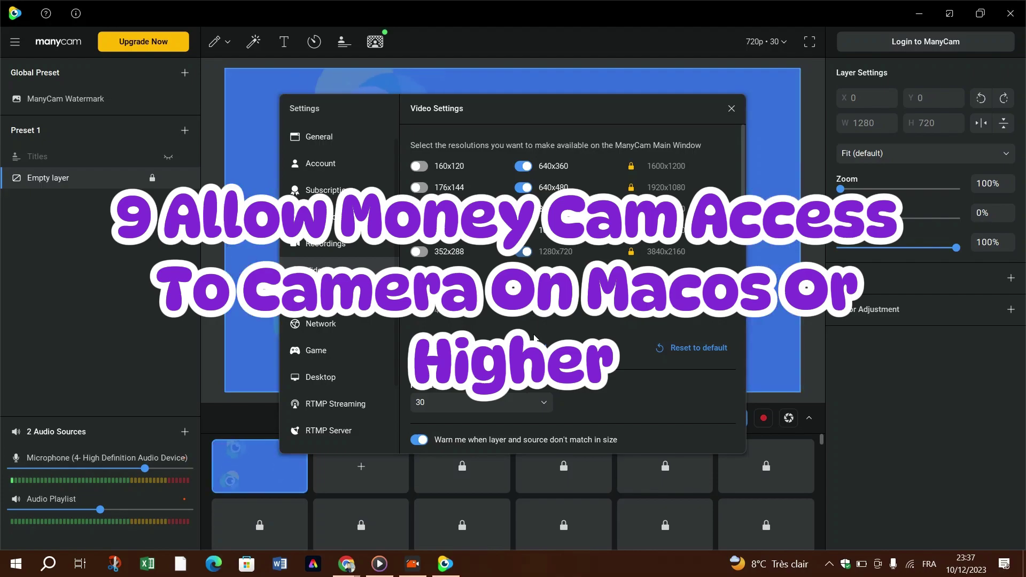
# - Minimize the media player, scroll up the ome.tv page, and return to ManyCam's Video settings
pyautogui.click(387, 564)
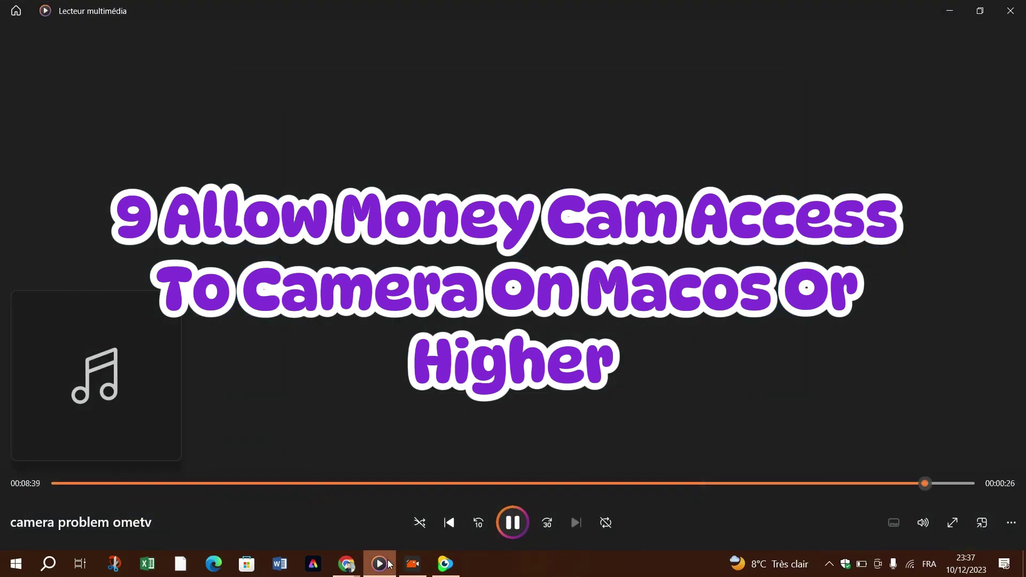
pyautogui.click(389, 564)
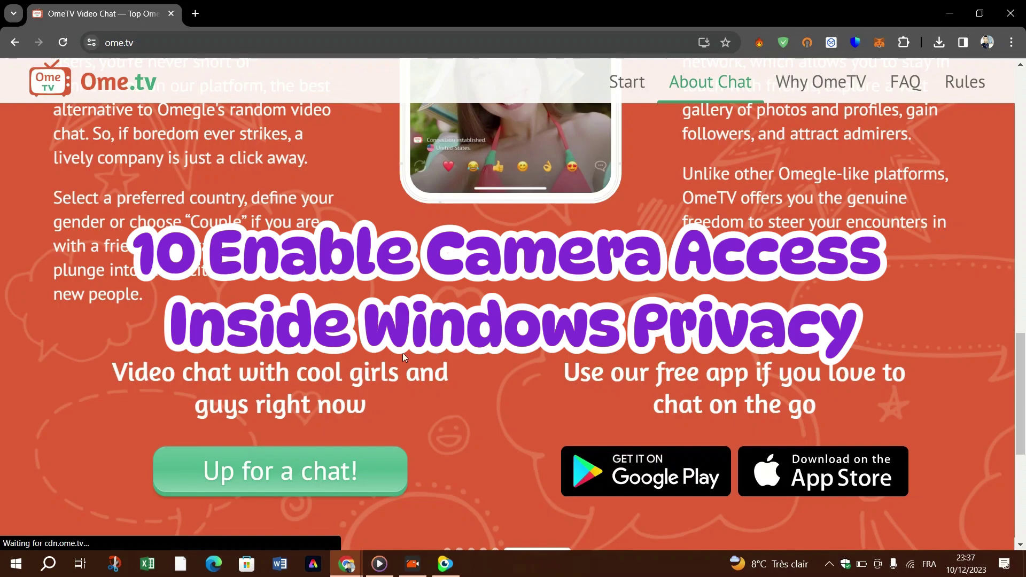
pyautogui.scroll(7, 405, 357)
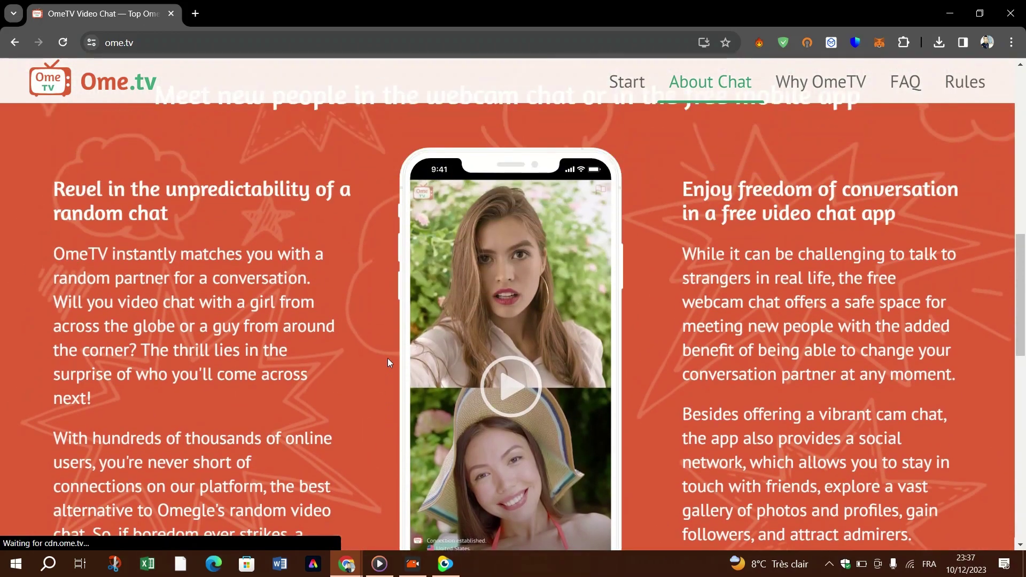
pyautogui.scroll(4, 387, 358)
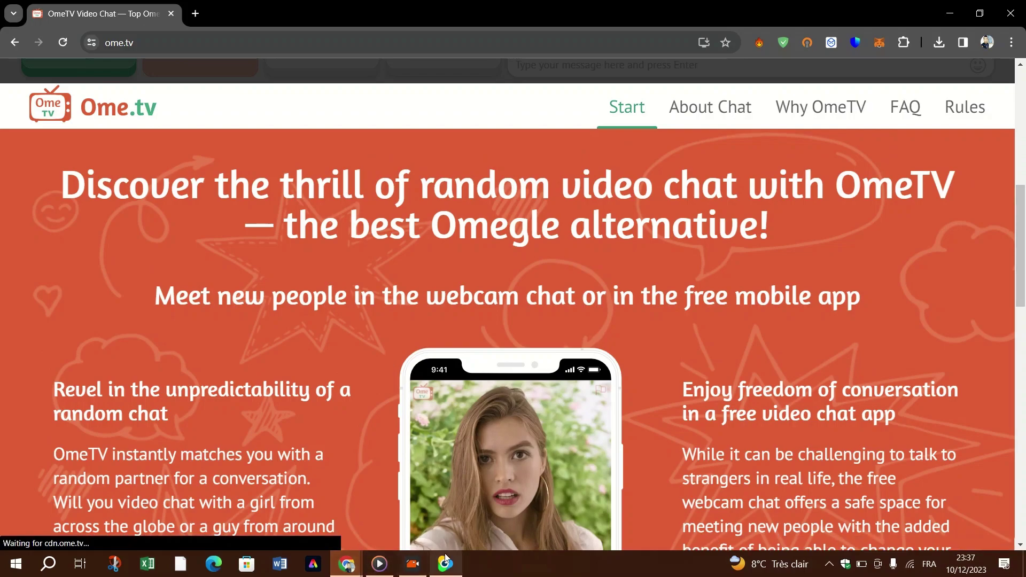
pyautogui.click(455, 571)
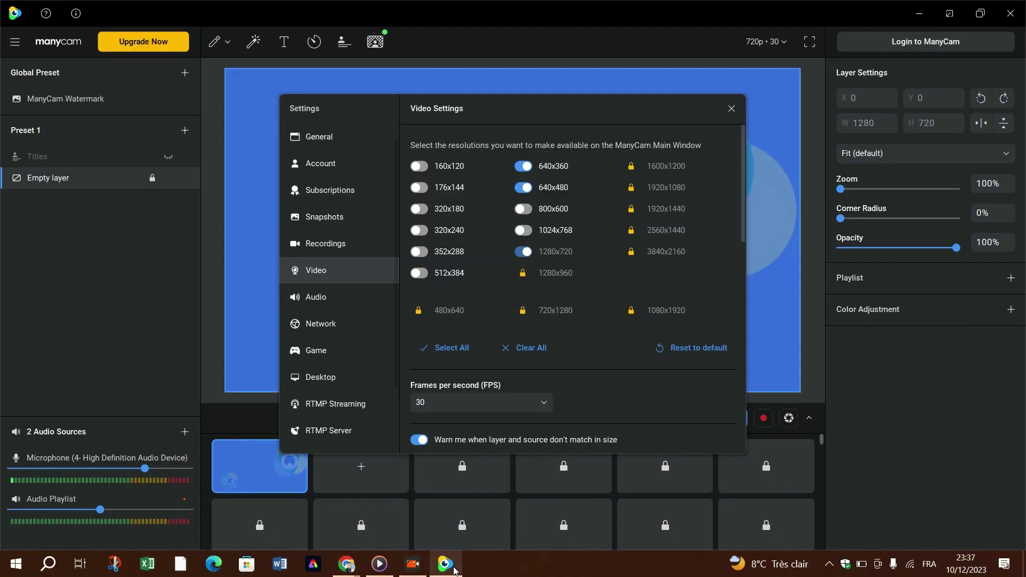
# - Close ManyCam's Settings dialog, leaving the main window with its logo placeholder preview
pyautogui.click(732, 110)
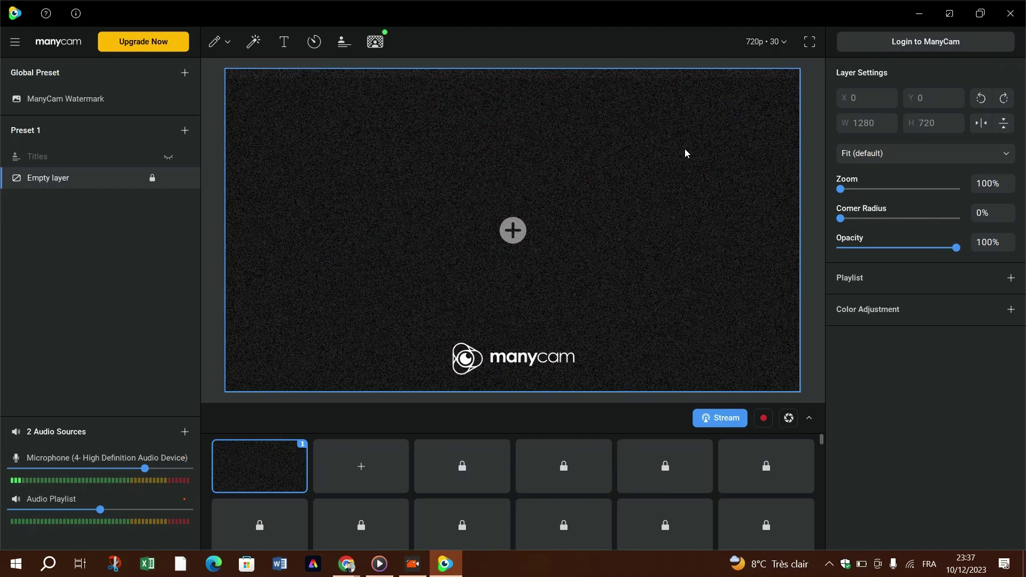